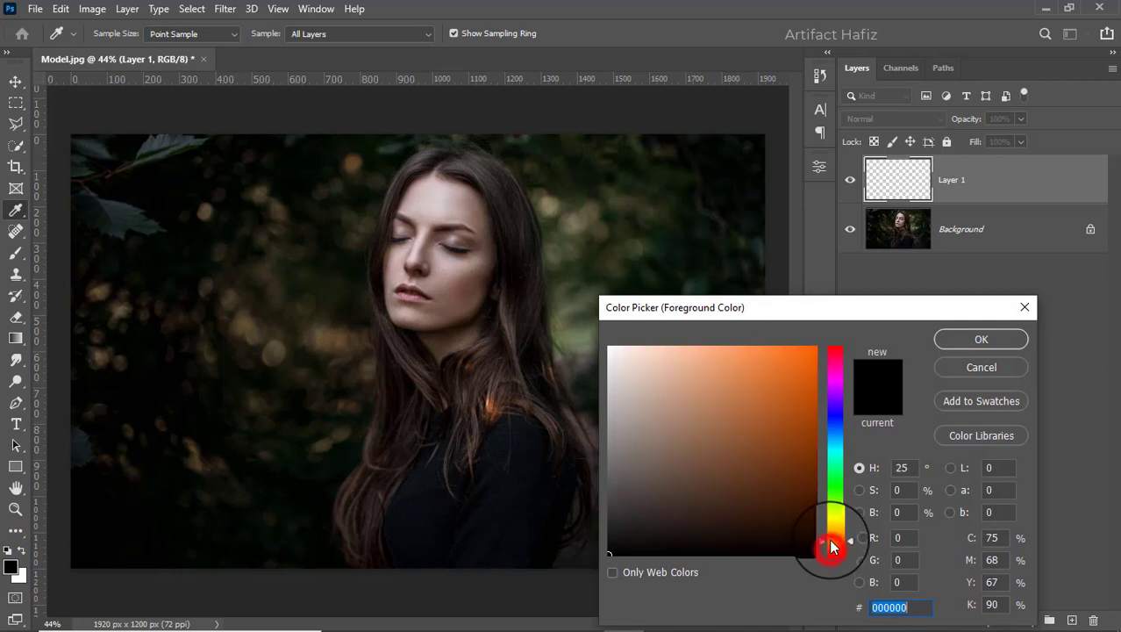
Set the foreground colour to bright orange, hex ff7200
left_click_drag(786, 432, 837, 320)
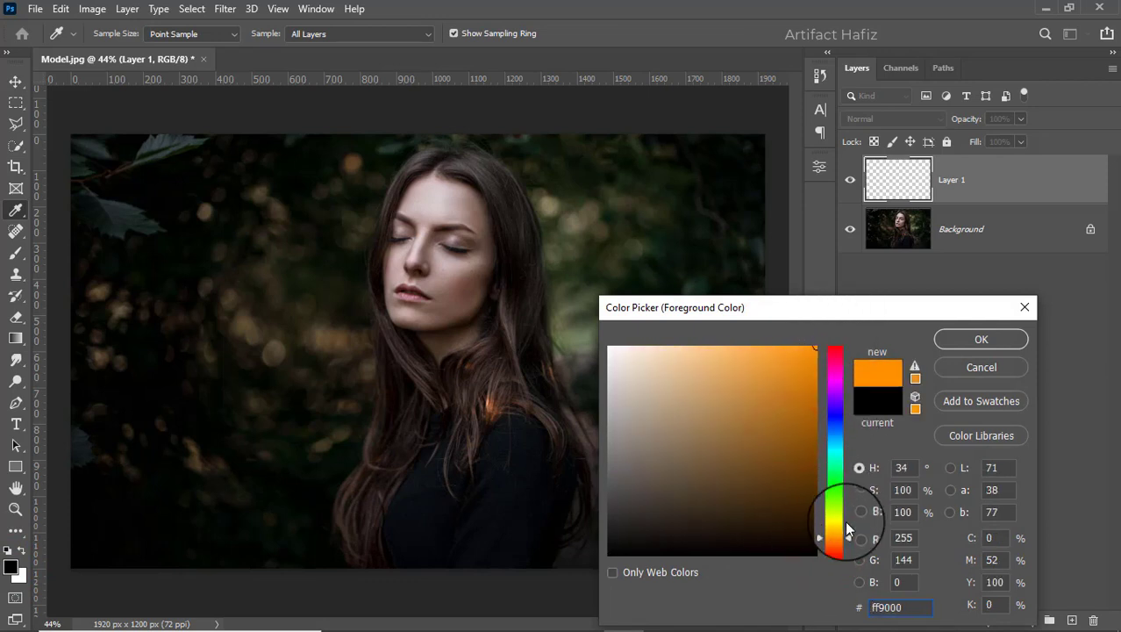
left_click_drag(838, 536, 840, 538)
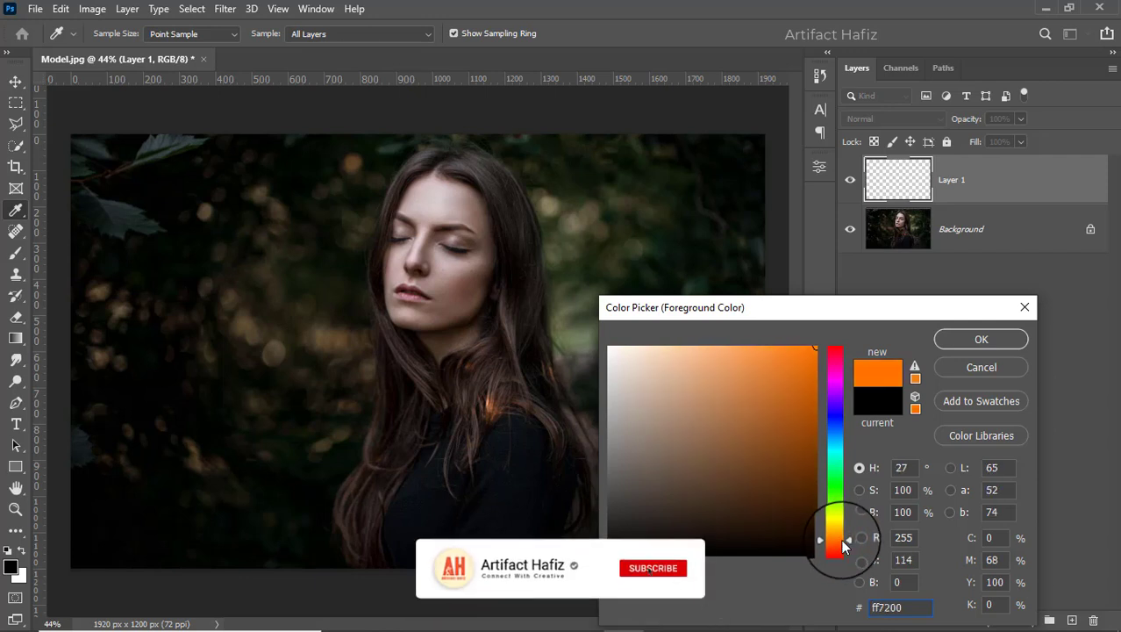
left_click(913, 607)
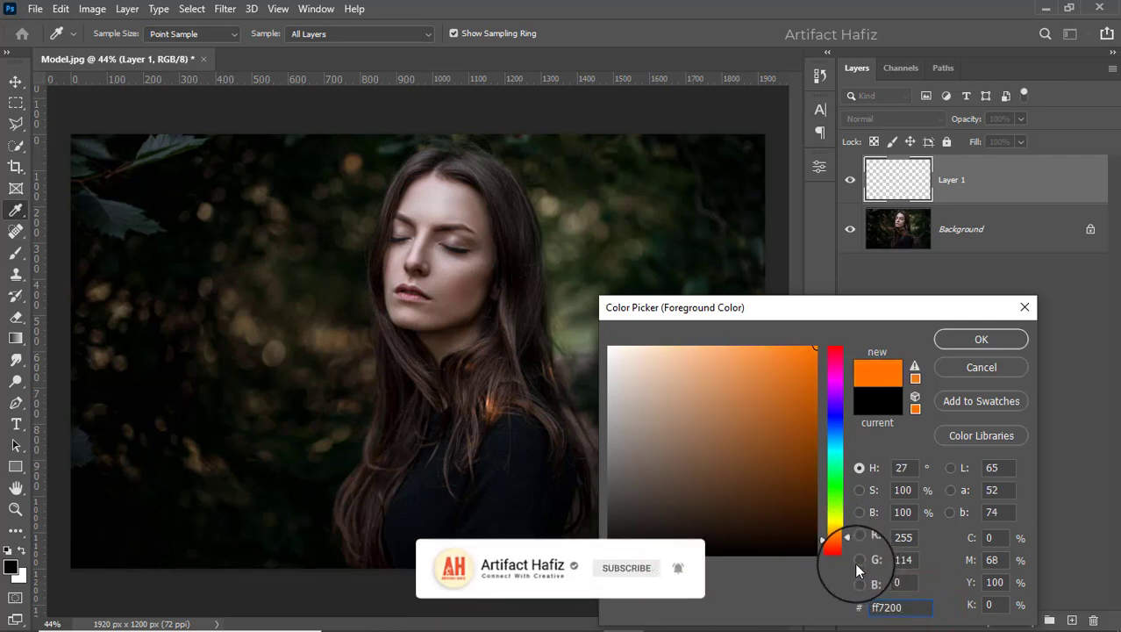
left_click(976, 341)
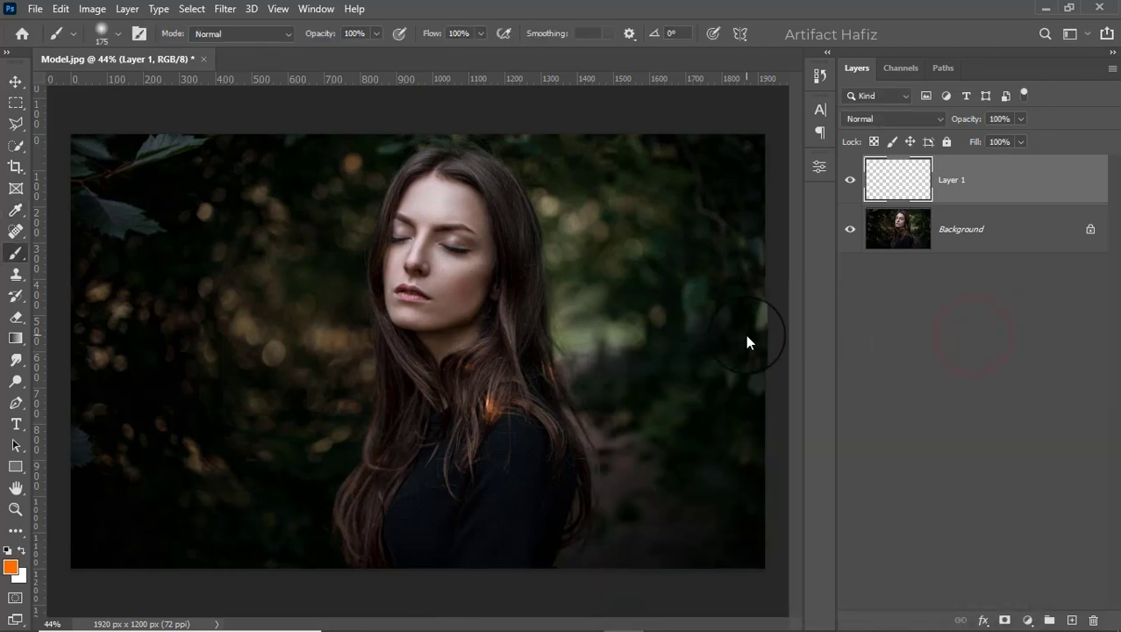
Stamp one soft orange spot over the woman's neck on Layer 1 with the Brush tool at size 700
key("b")
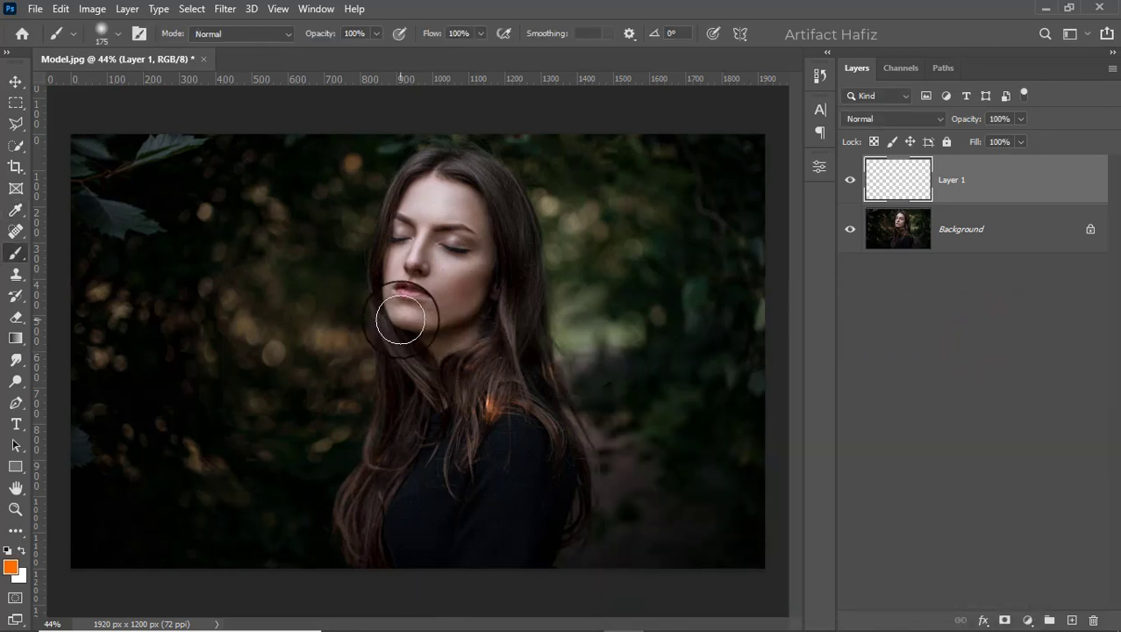
key("bracketright")
key("bracketright")
key("bracketright")
key("bracketright")
key("bracketright")
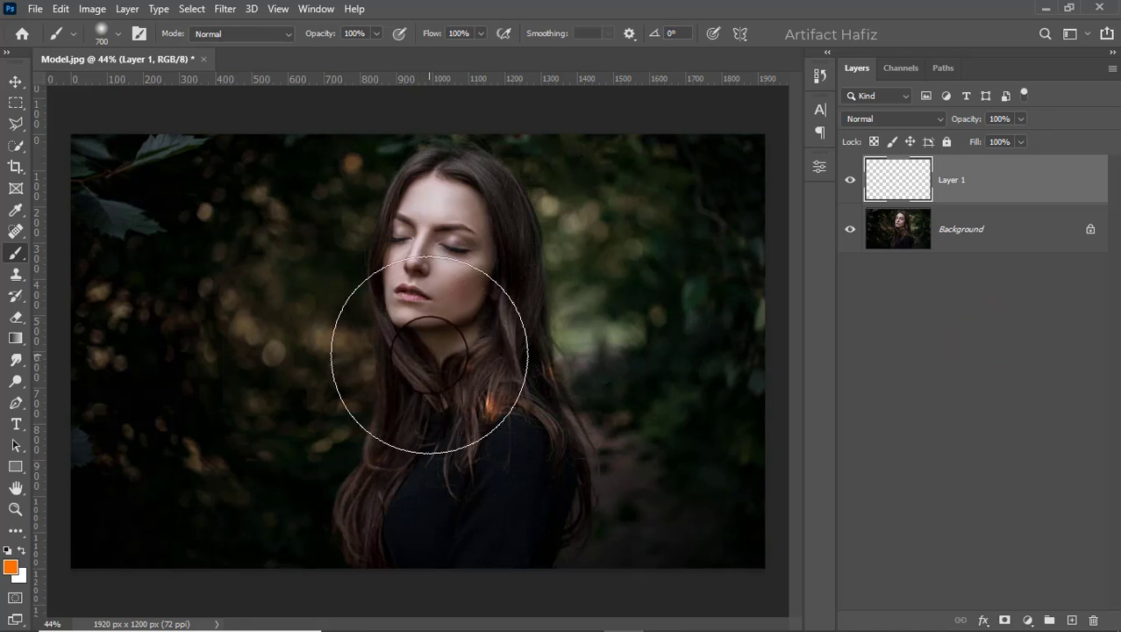
left_click(429, 353)
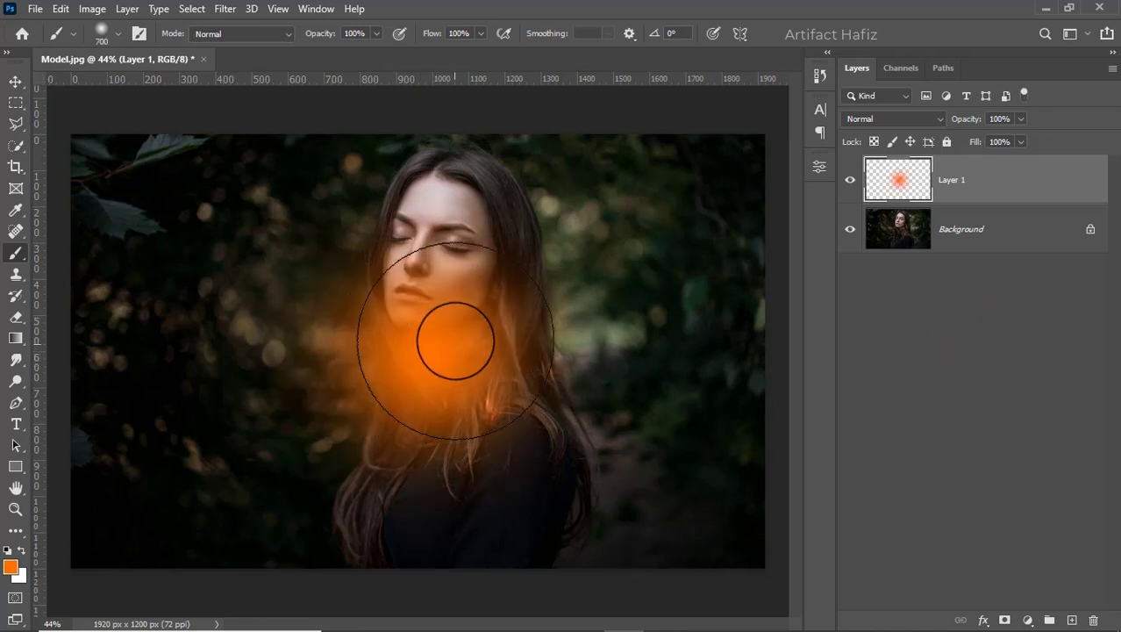
Activate the Move tool with transform controls shown and set the orange spot layer's blend mode to Screen
left_click(16, 83)
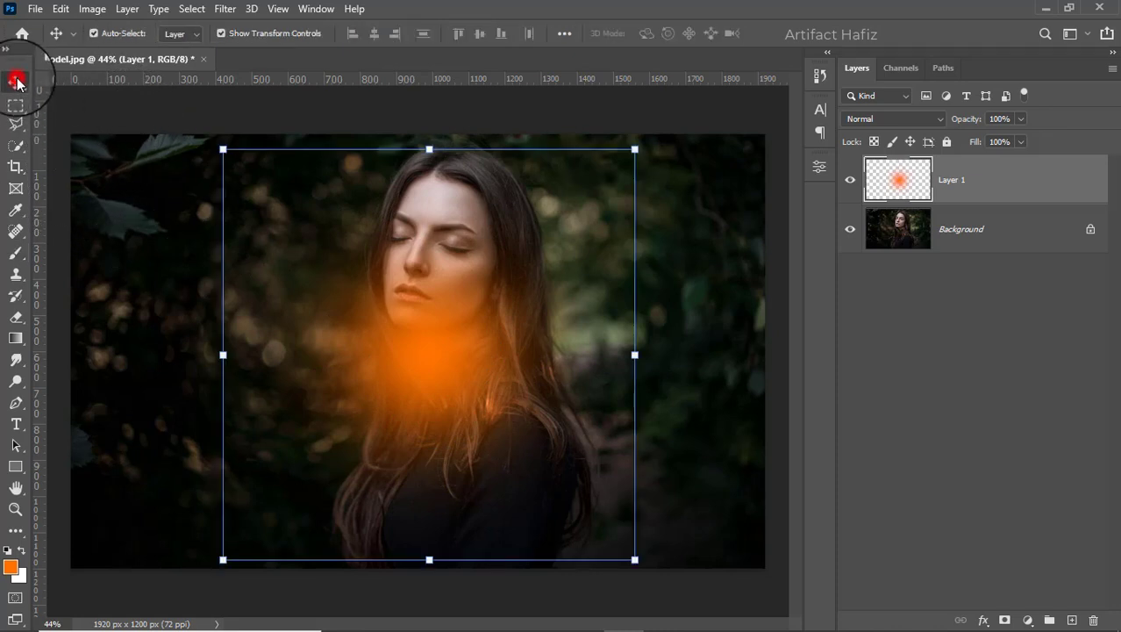
left_click(220, 34)
left_click(220, 34)
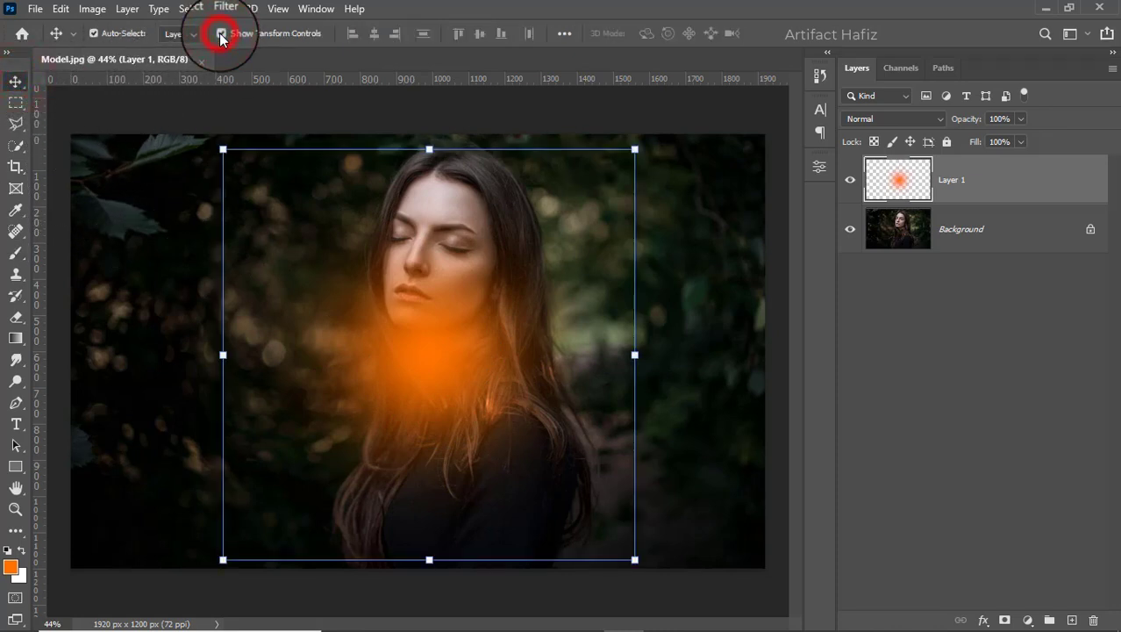
left_click(220, 35)
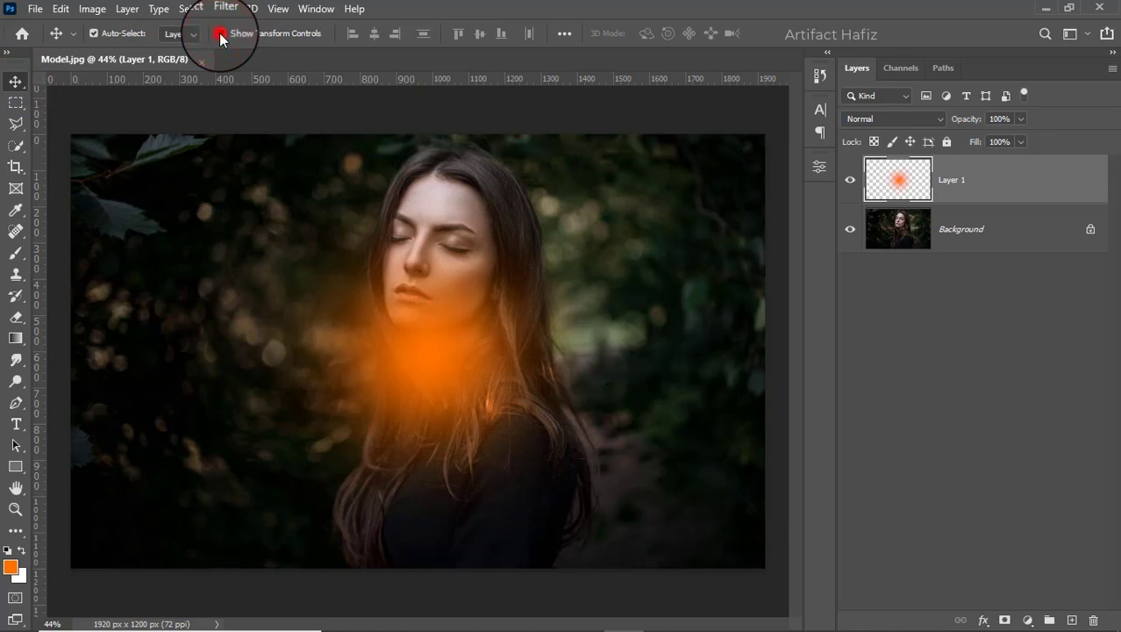
left_click(221, 35)
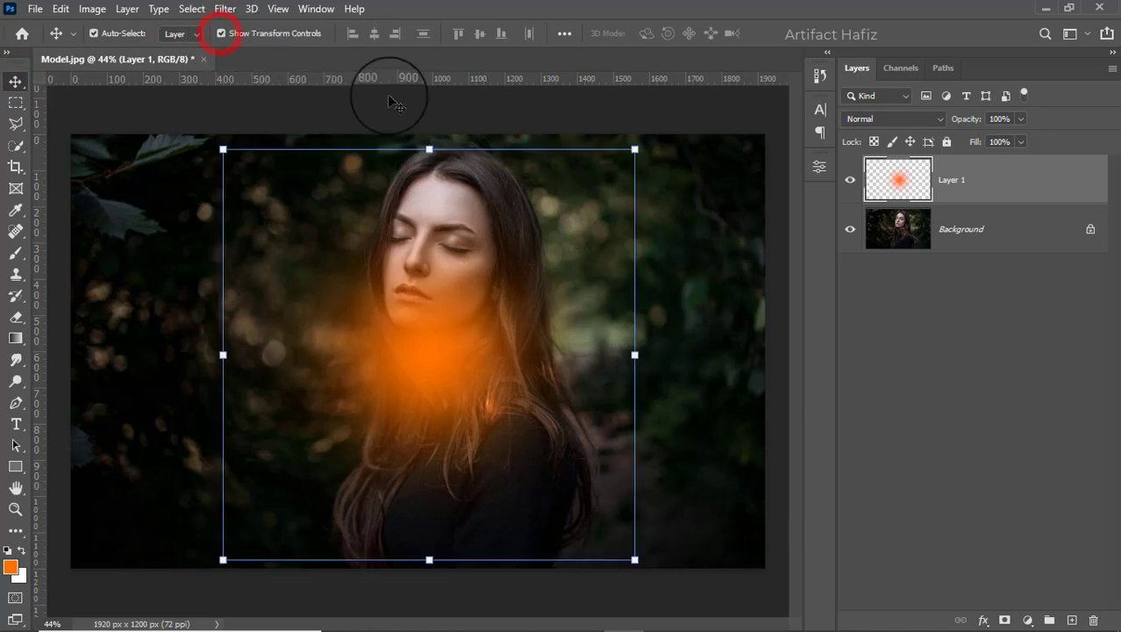
left_click(869, 118)
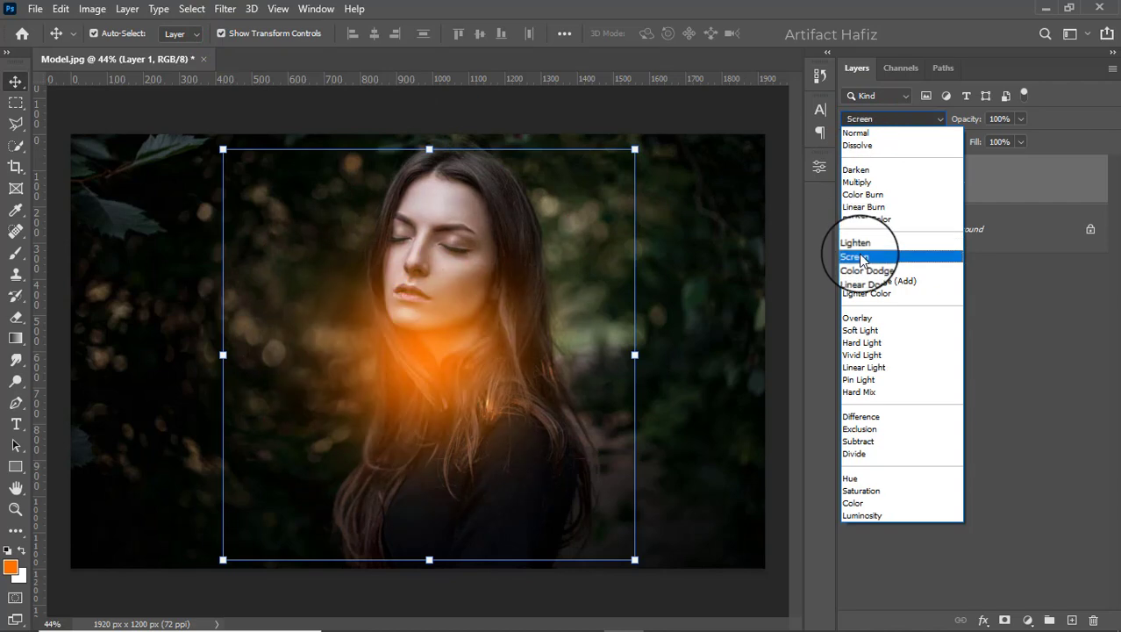
left_click(860, 256)
Scale the orange glow to about 198% and place it at the photo's upper edge, just left of the woman's head
left_click_drag(408, 351, 300, 107)
key("ctrl+t")
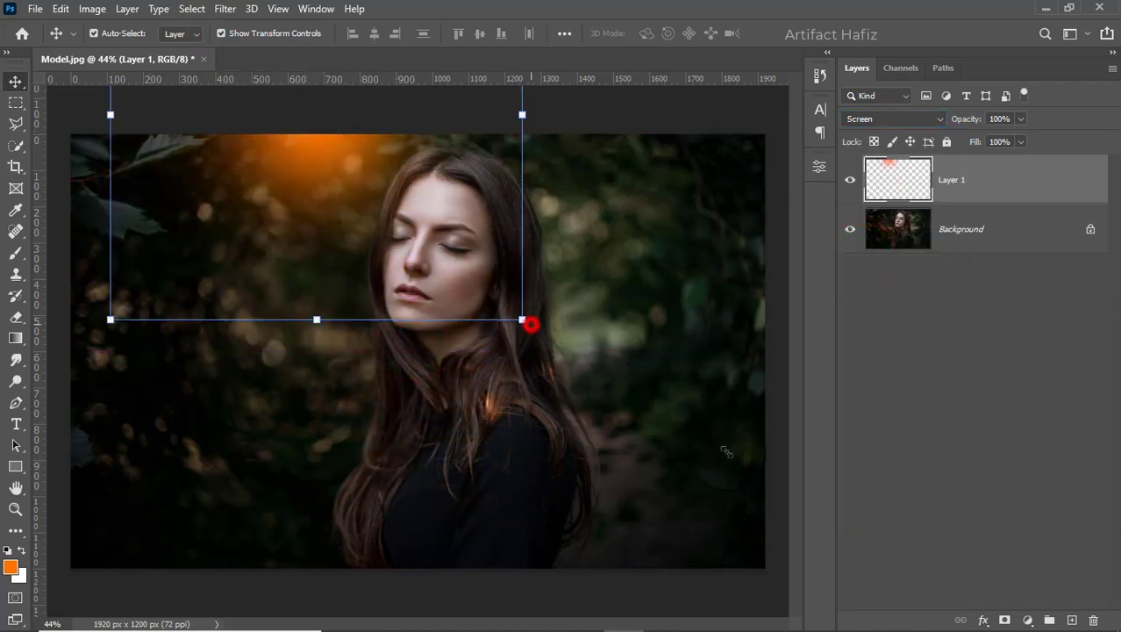
left_click_drag(527, 321, 924, 569)
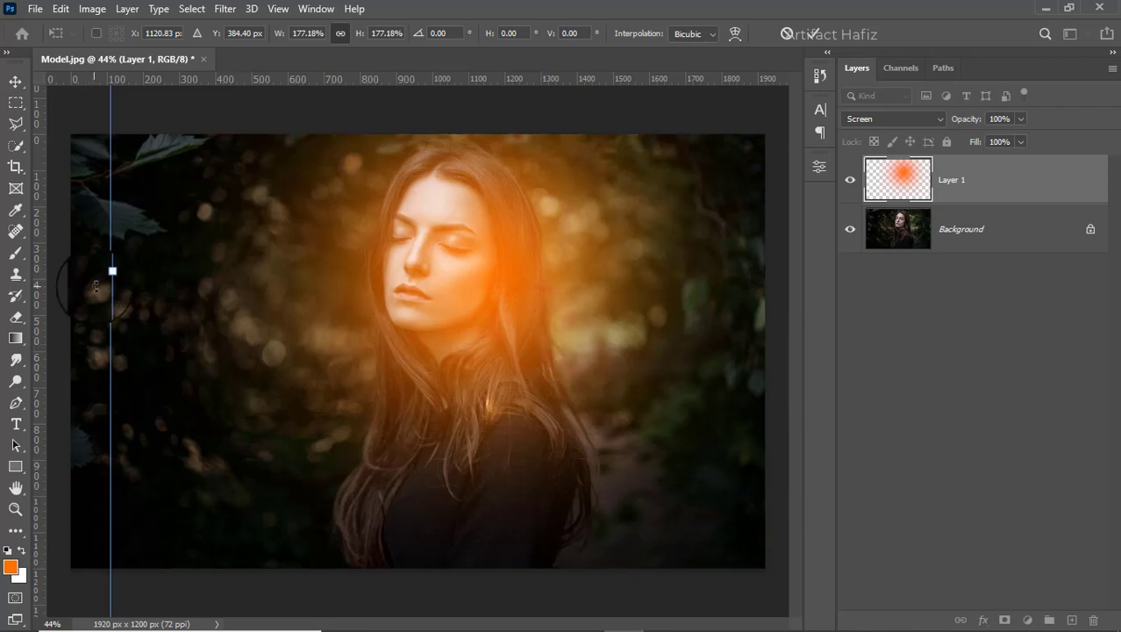
left_click_drag(106, 275, 344, 291)
left_click_drag(618, 289, 352, 238)
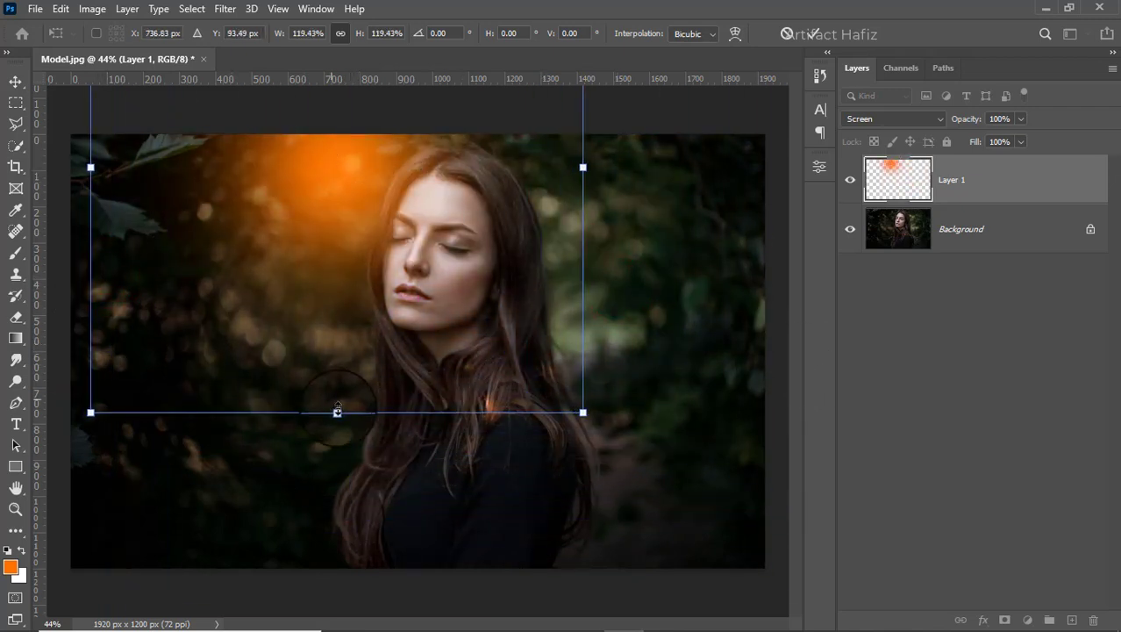
left_click_drag(338, 409, 335, 253)
left_click_drag(682, 108, 806, 106)
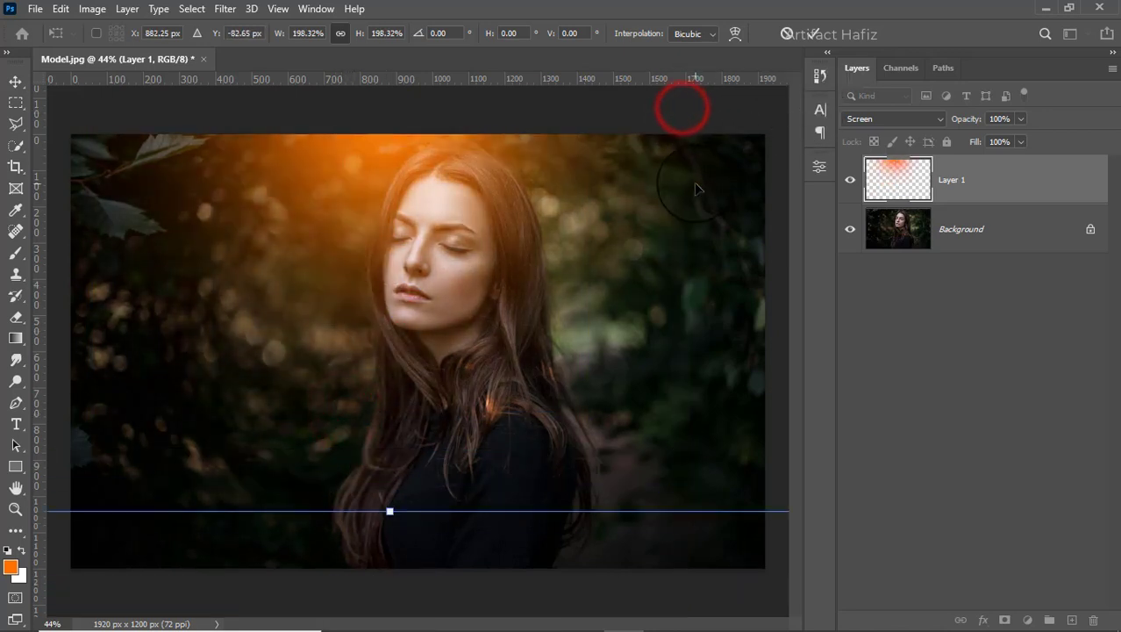
left_click_drag(695, 188, 649, 170)
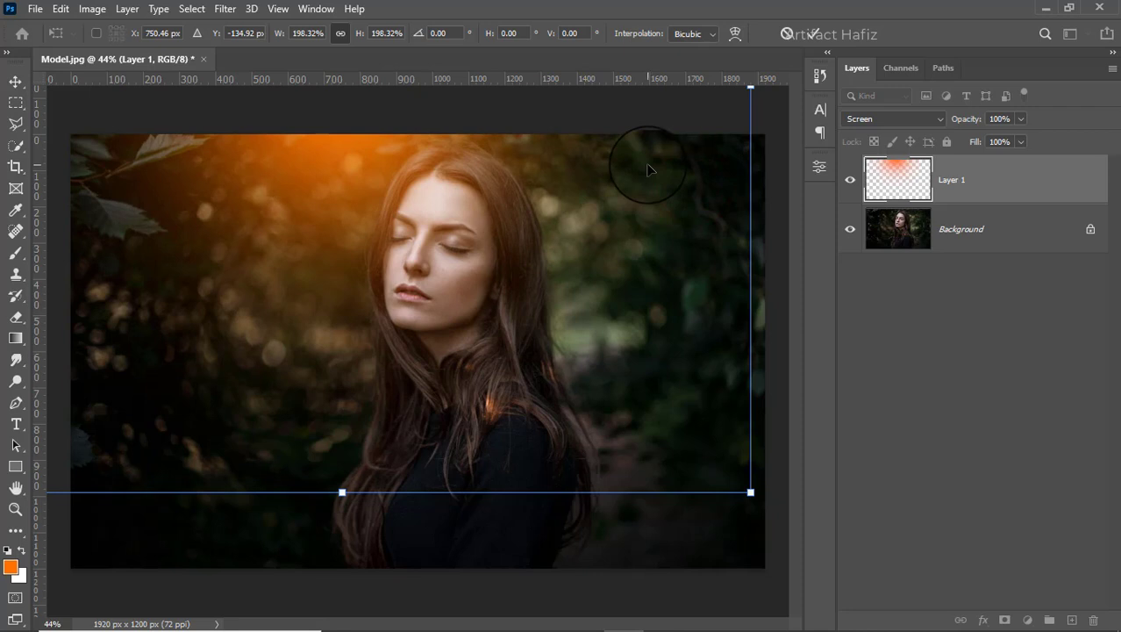
mouse_move(378, 159)
left_mouse_down()
mouse_move(368, 155)
mouse_move(387, 155)
left_mouse_up()
left_click(809, 33)
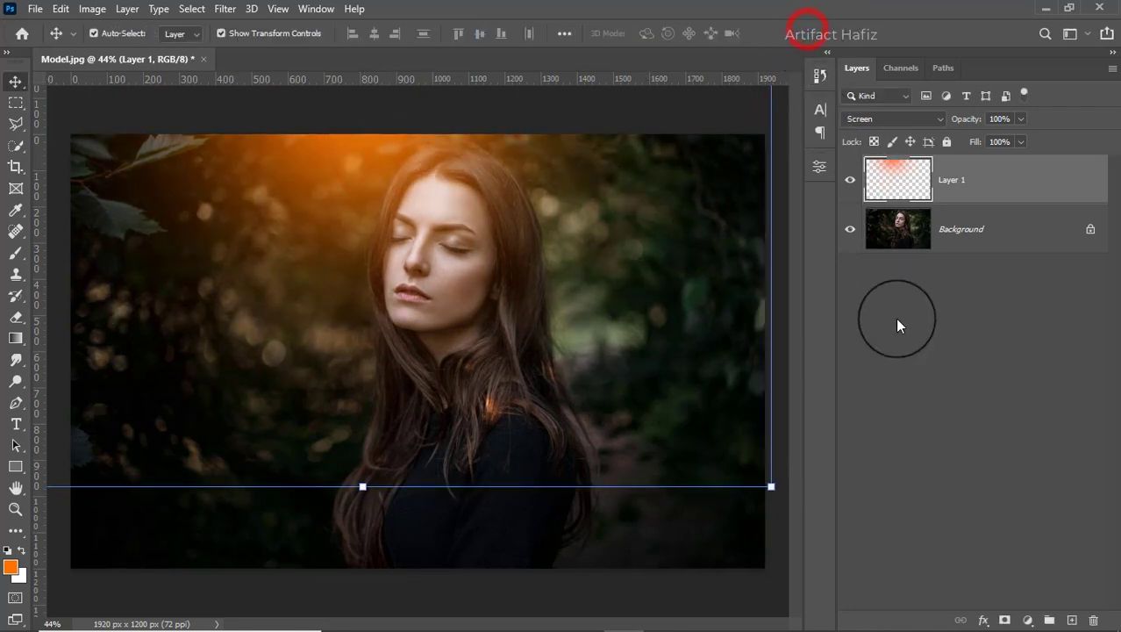
Add a layer mask to the glow layer and ready a black brush at 14% opacity
left_click(1007, 622)
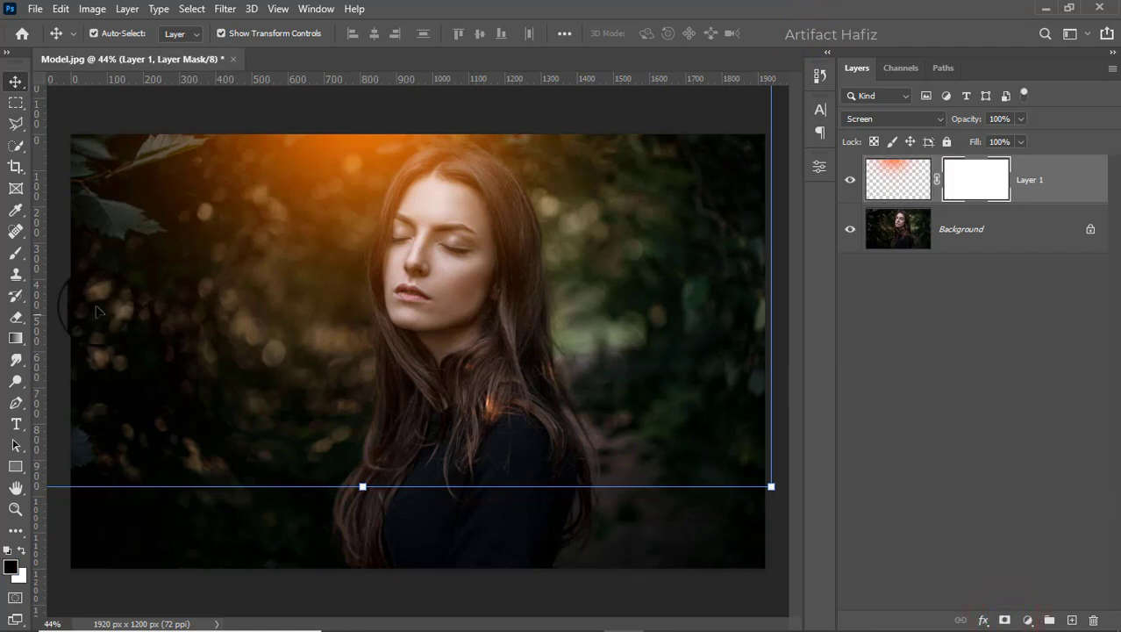
left_click(13, 254)
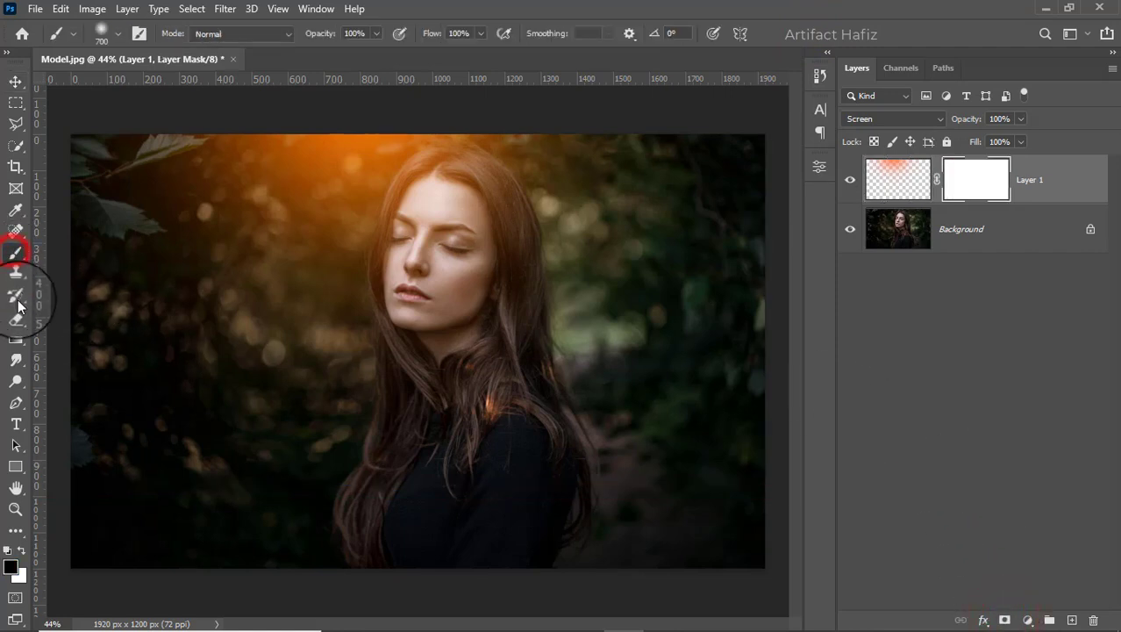
left_click(24, 552)
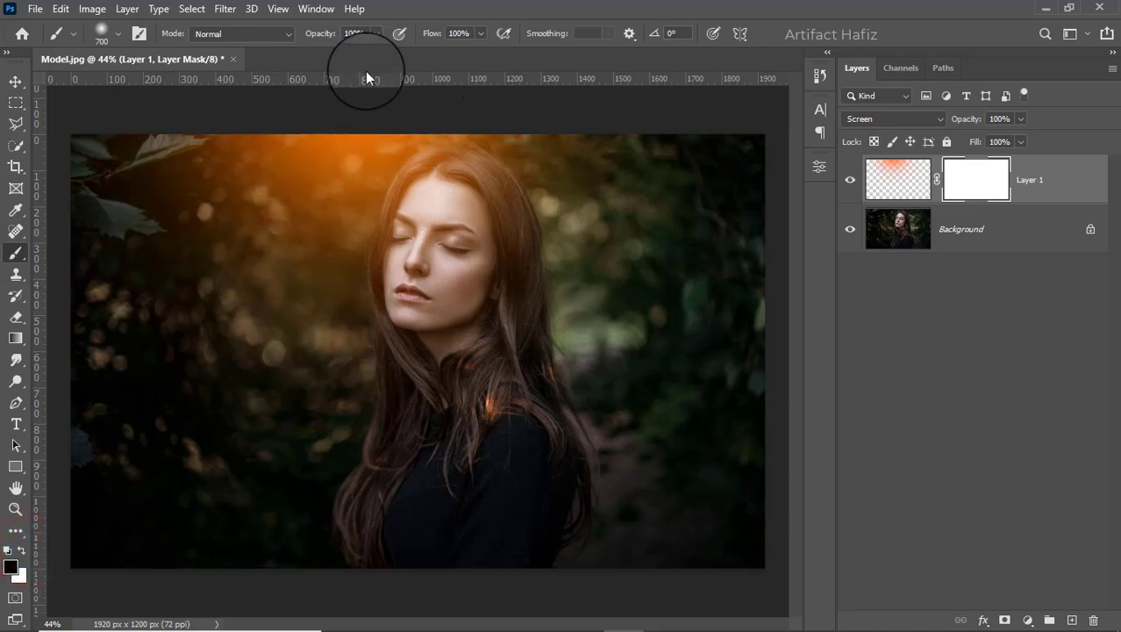
left_click_drag(376, 35, 312, 52)
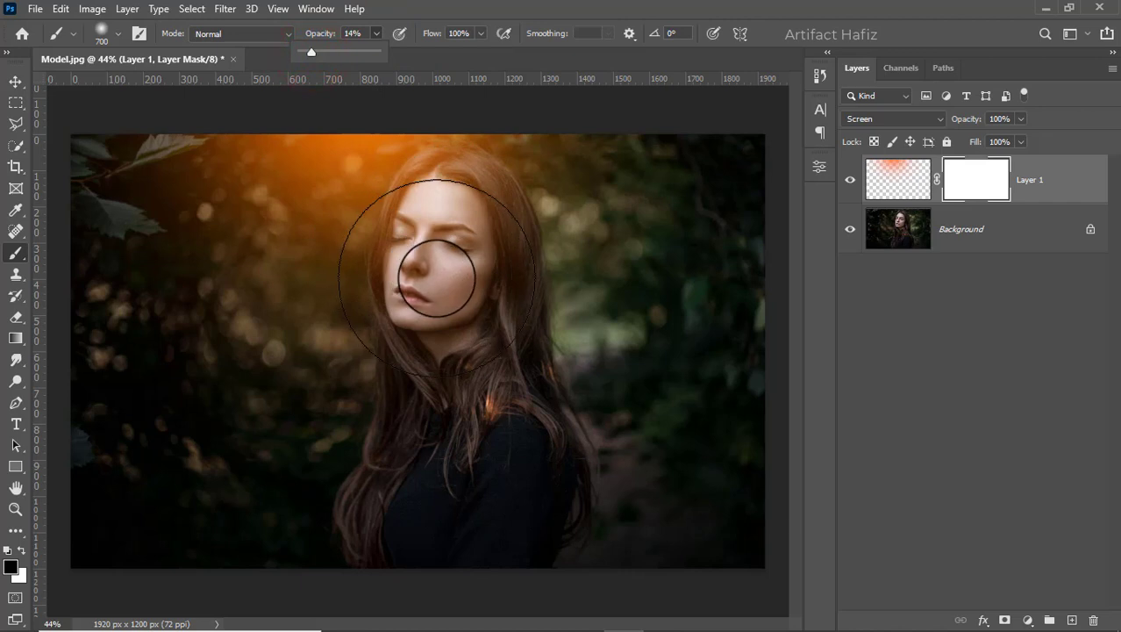
Fade the glow over the face and neck by painting the mask with a size 300 brush, and compare with the layer hidden
key("bracketleft")
key("bracketleft")
key("bracketleft")
key("bracketleft")
key("bracketleft")
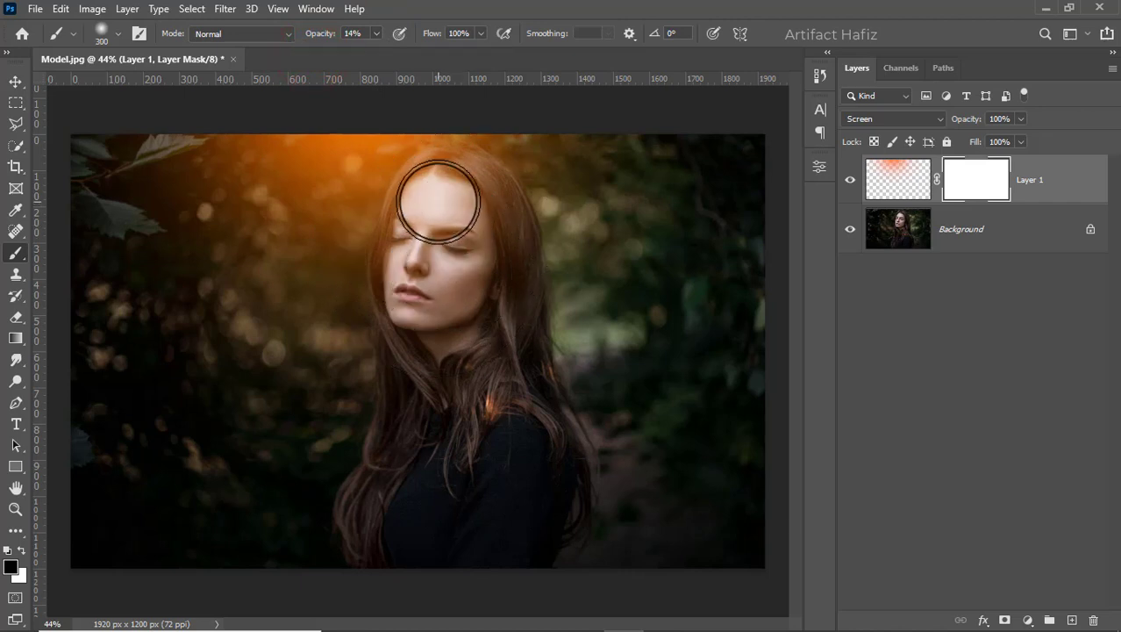
left_click_drag(438, 202, 427, 346)
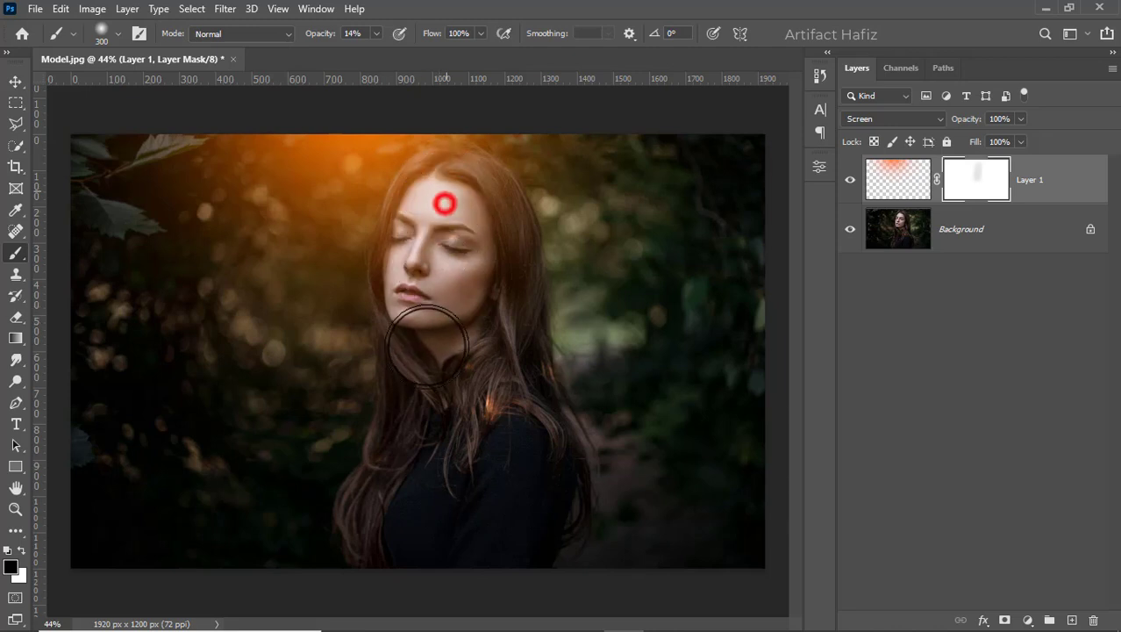
left_click_drag(444, 245, 444, 413)
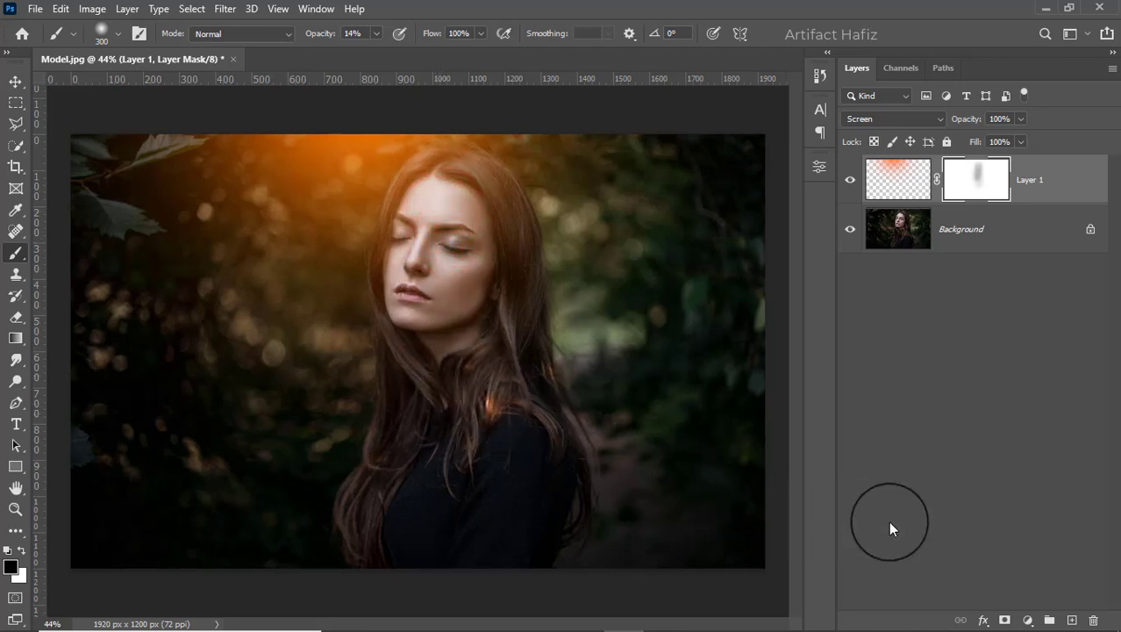
left_click(851, 181)
left_click(851, 181)
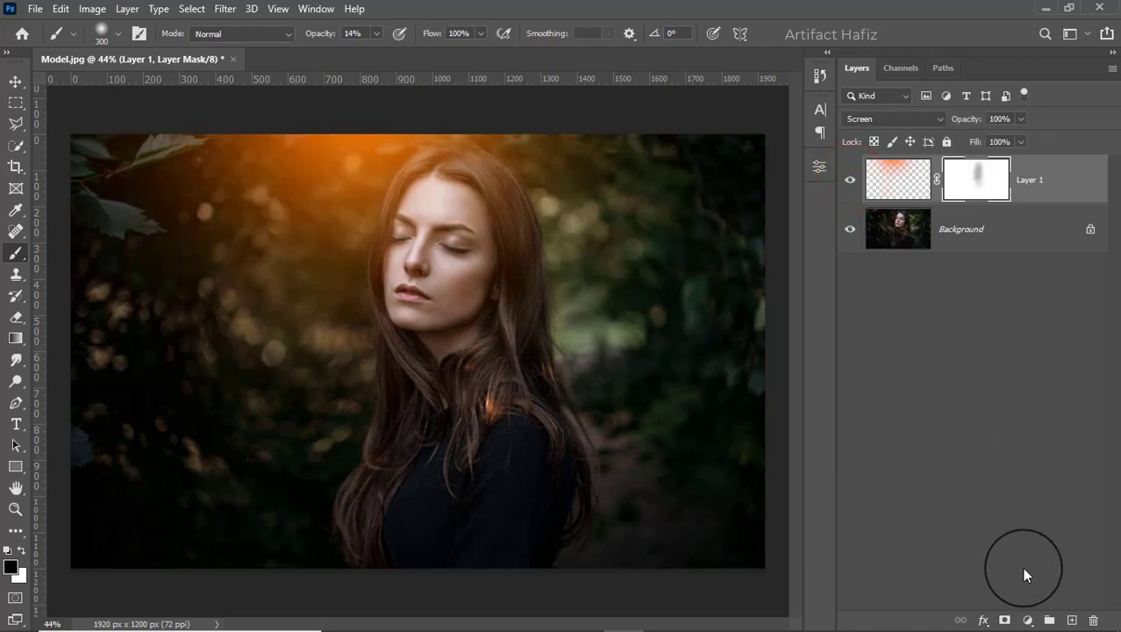
Add a Curves adjustment layer, anchor the shadows on the RGB curve and raise its highlights slightly
left_click(1031, 620)
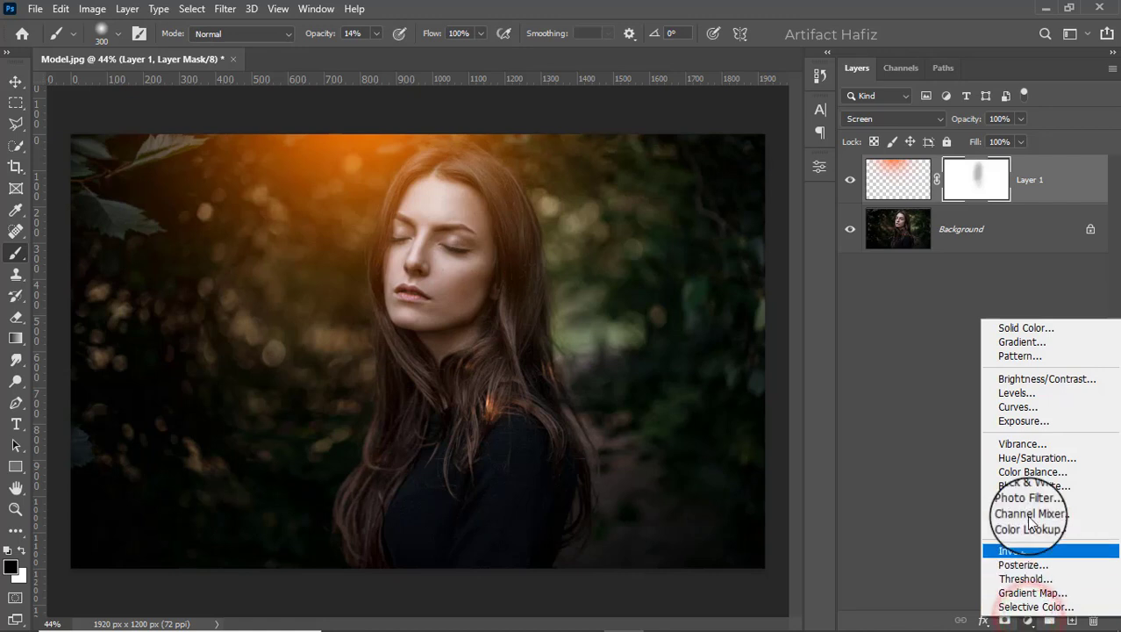
left_click(1013, 410)
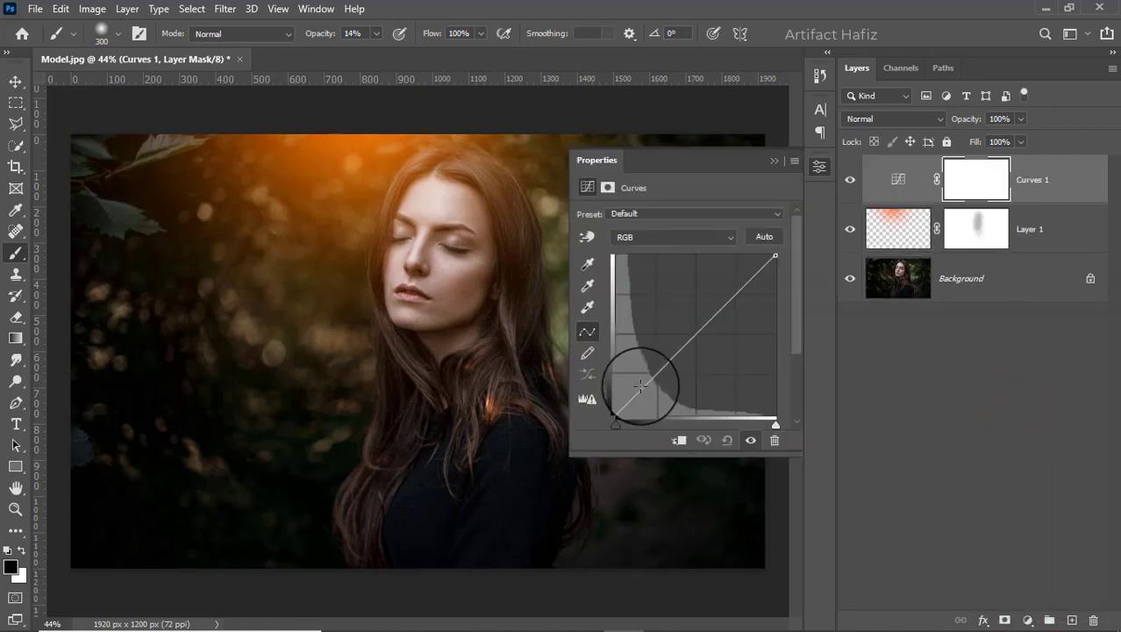
left_click(654, 375)
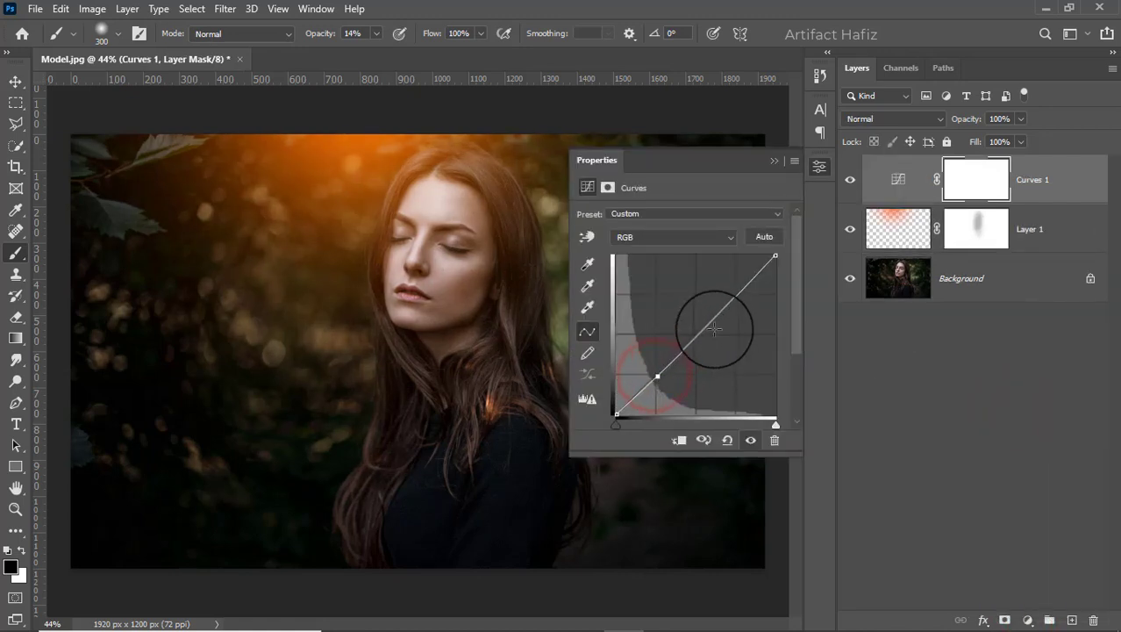
mouse_move(736, 296)
left_mouse_down()
mouse_move(734, 275)
mouse_move(743, 292)
mouse_move(679, 298)
mouse_move(744, 280)
left_mouse_up()
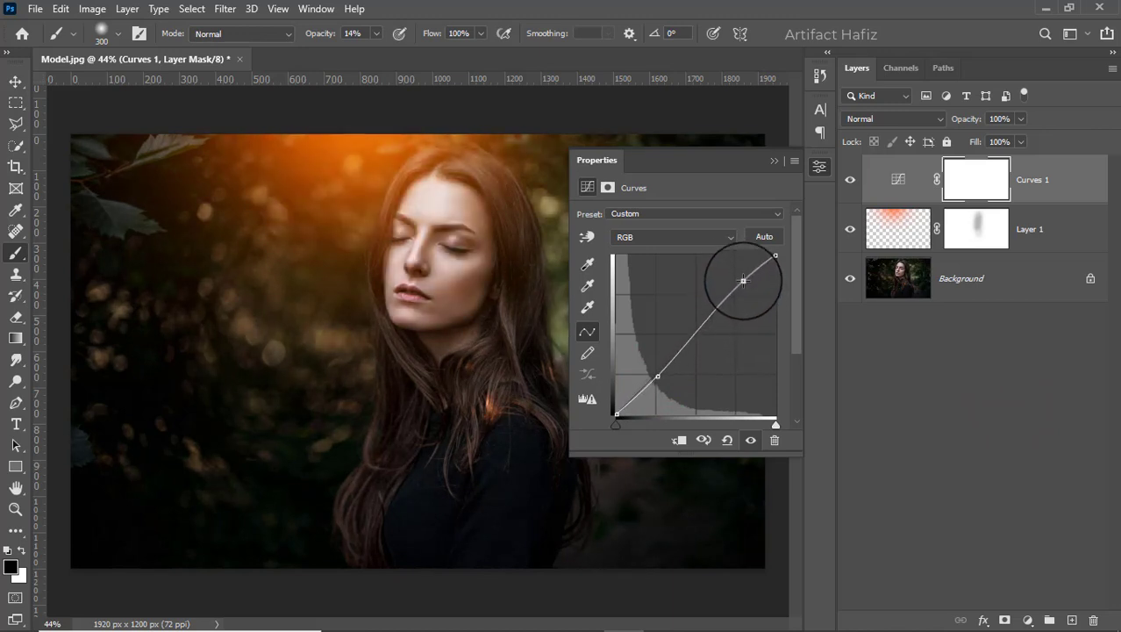
Raise the black point of the Curves layer's Blue channel slightly to tint the shadows blue
left_click(667, 235)
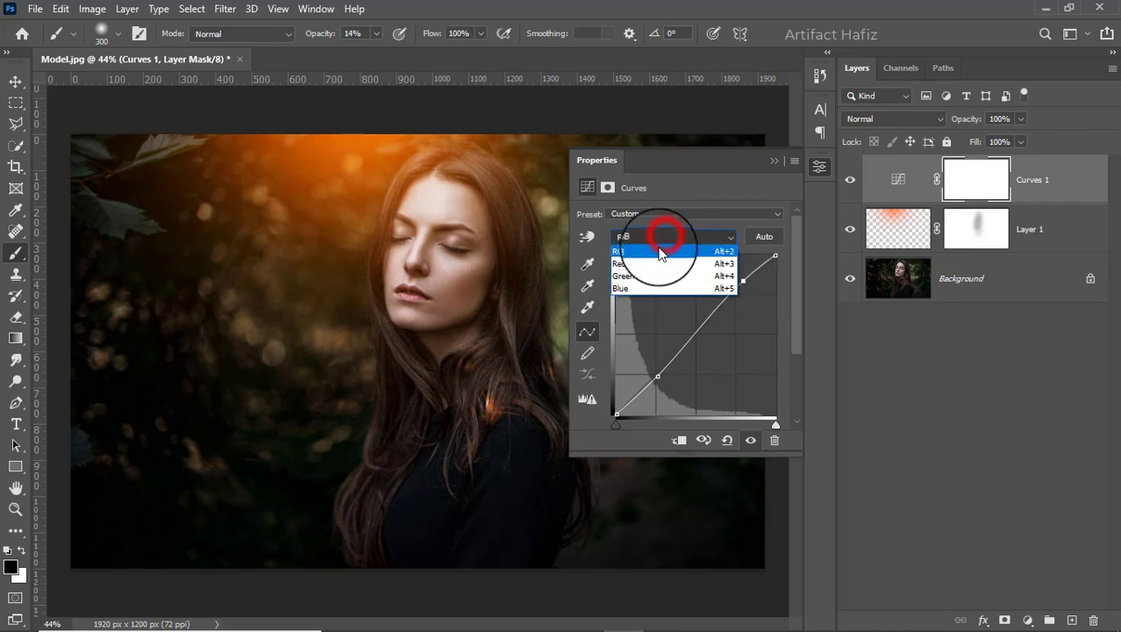
left_click(649, 290)
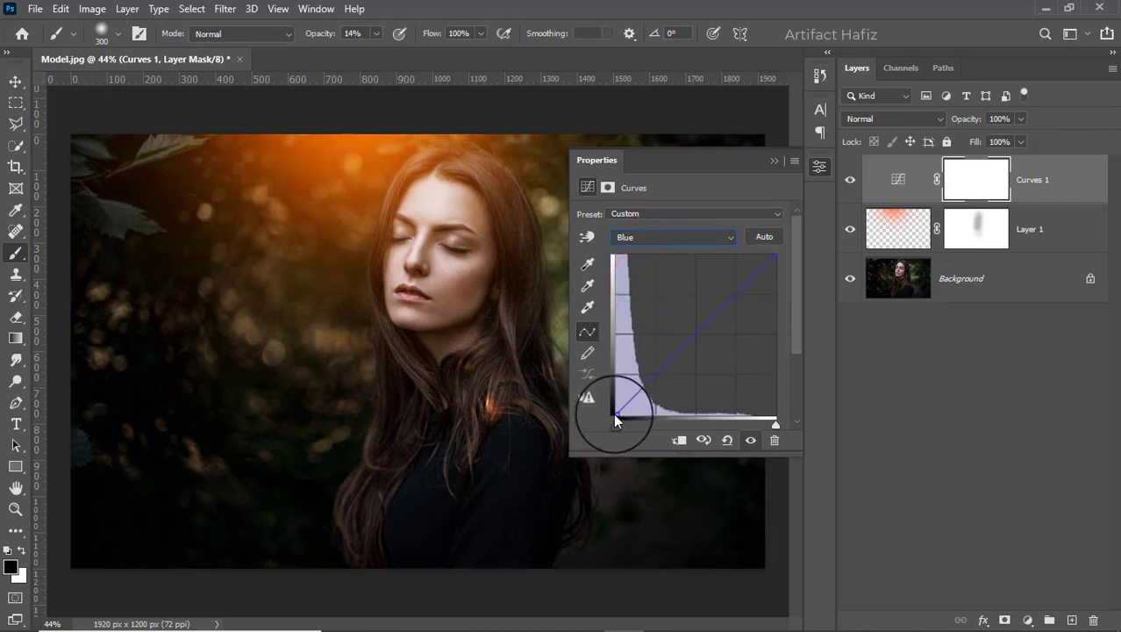
left_click_drag(615, 417, 599, 406)
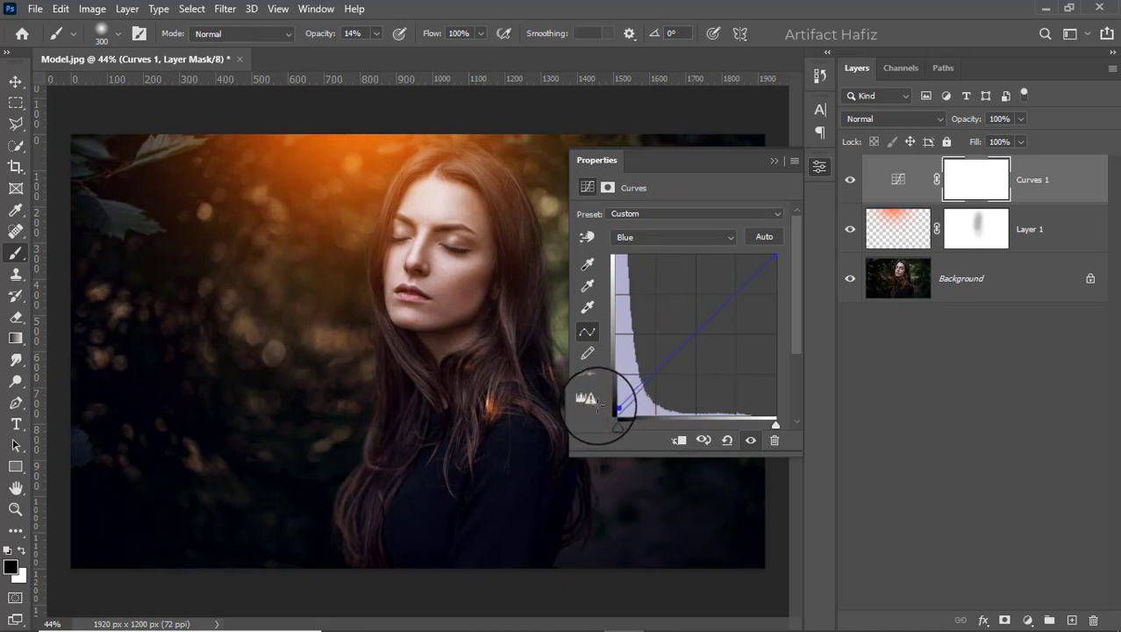
left_click(772, 160)
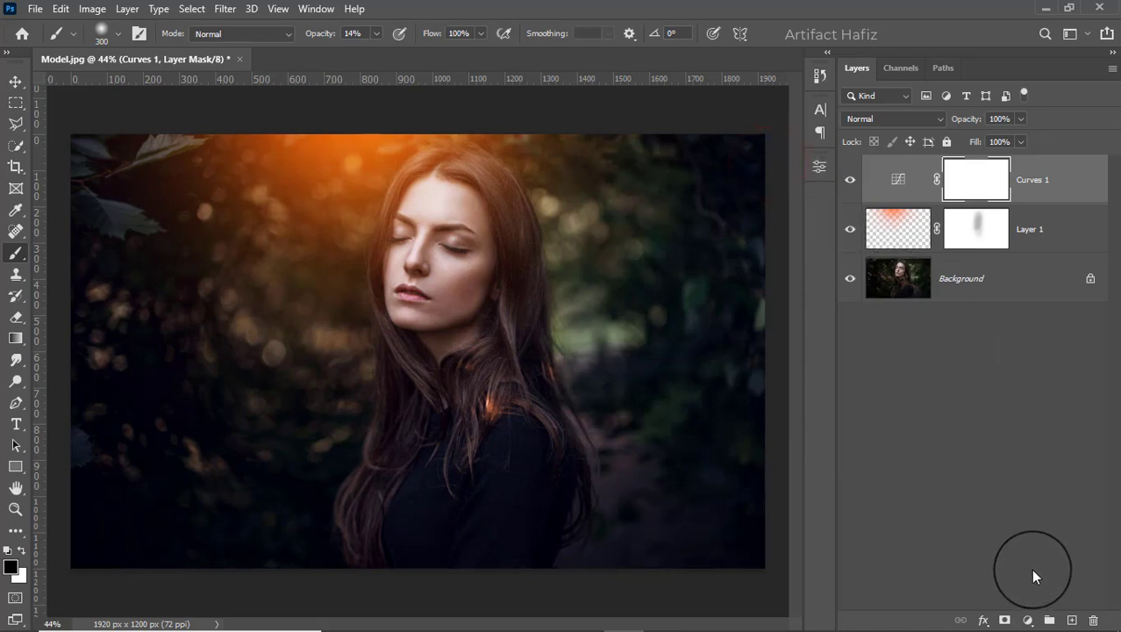
Add a Color Lookup adjustment layer with the Fuji F125 Kodak 2395 LUT and lower its opacity to 49%
left_click(1027, 620)
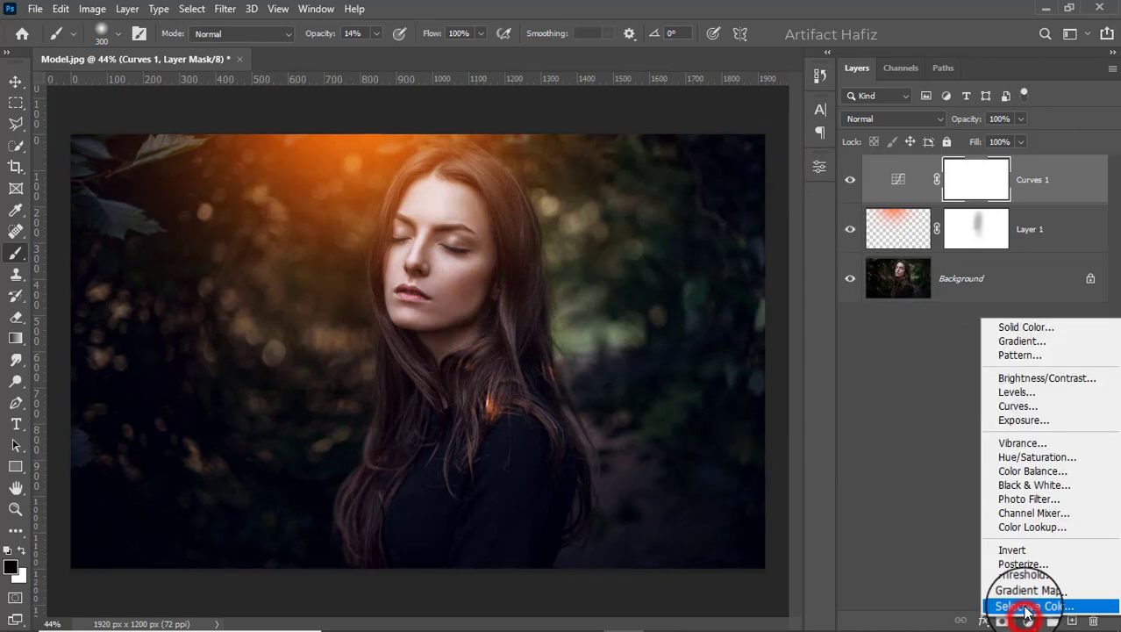
left_click(1032, 524)
left_click(662, 216)
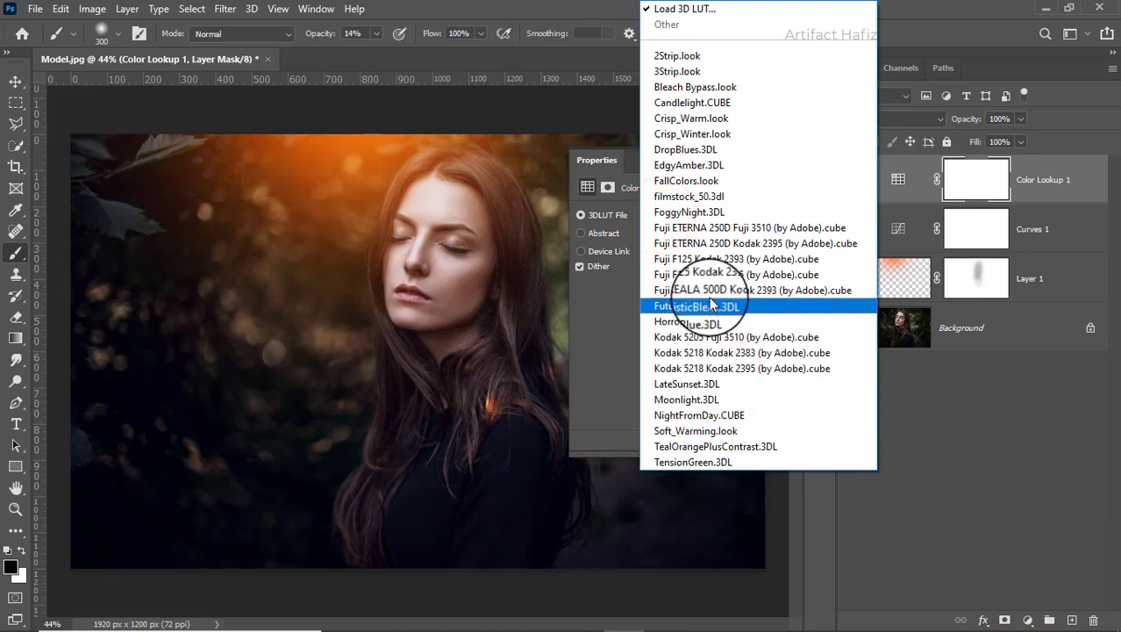
left_click(710, 275)
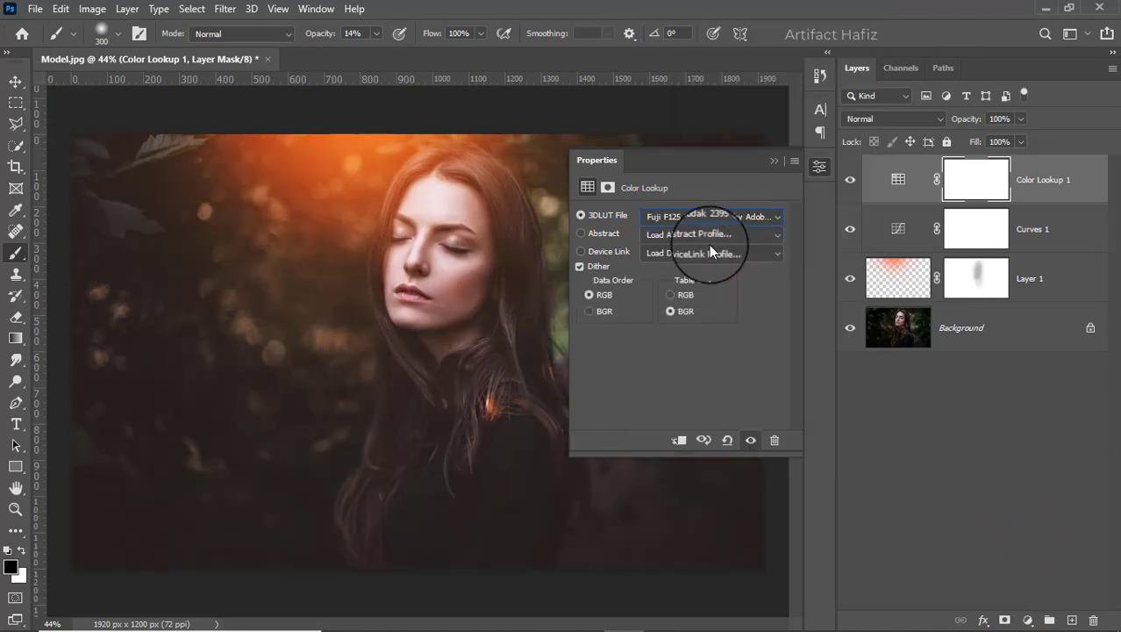
left_click(773, 163)
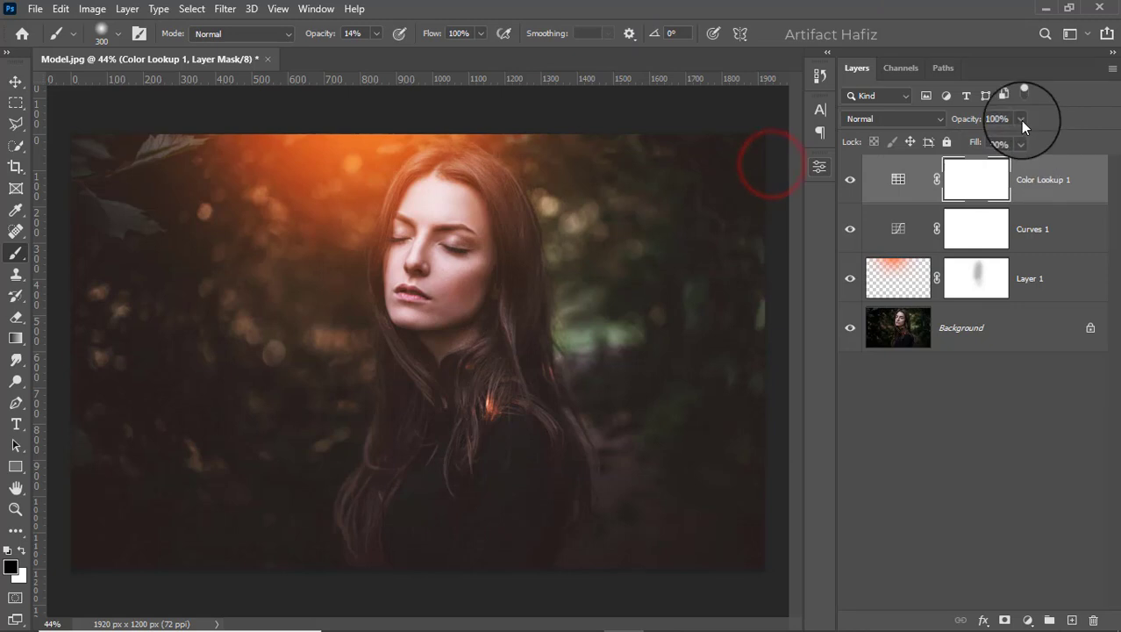
left_click_drag(1022, 136, 984, 155)
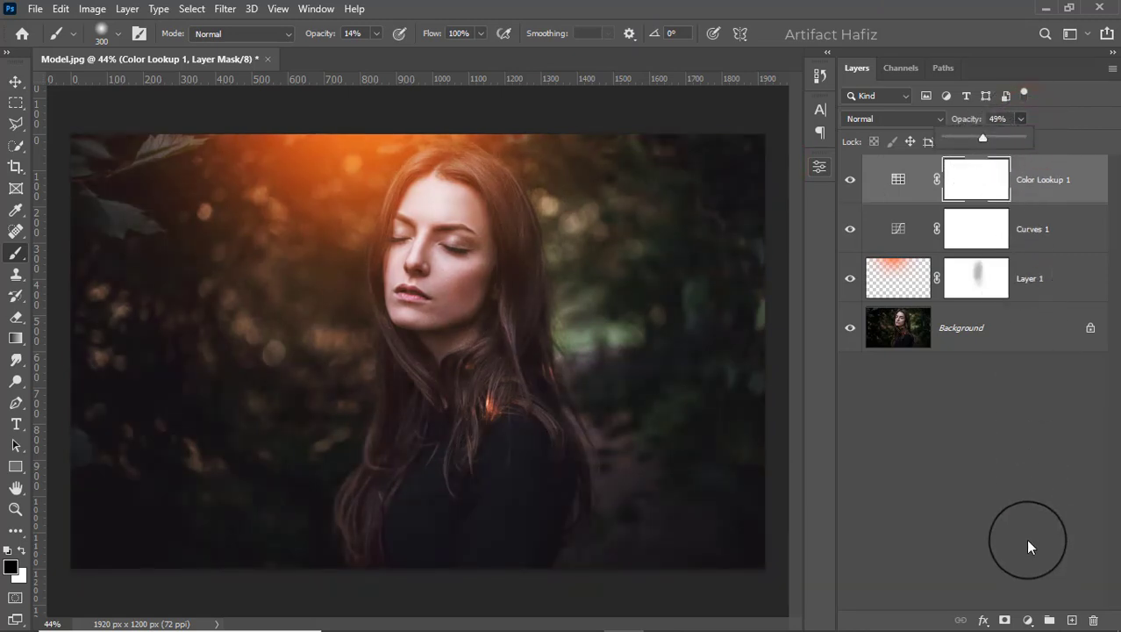
Add a Levels adjustment layer and set its RGB shadow input level to 9
left_click(1023, 618)
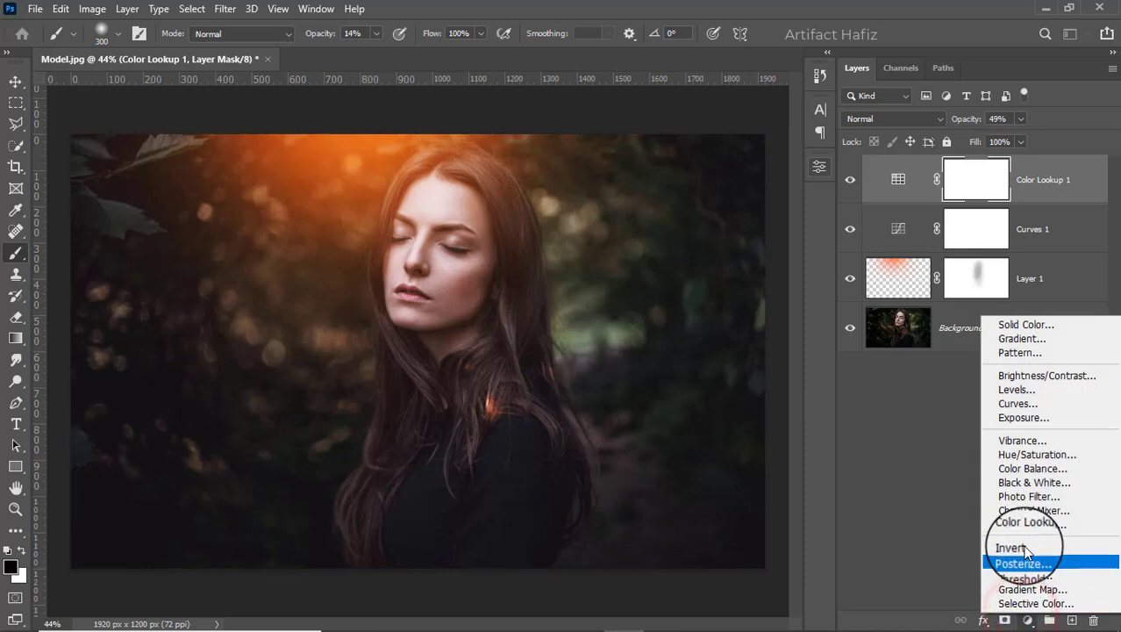
left_click(1014, 389)
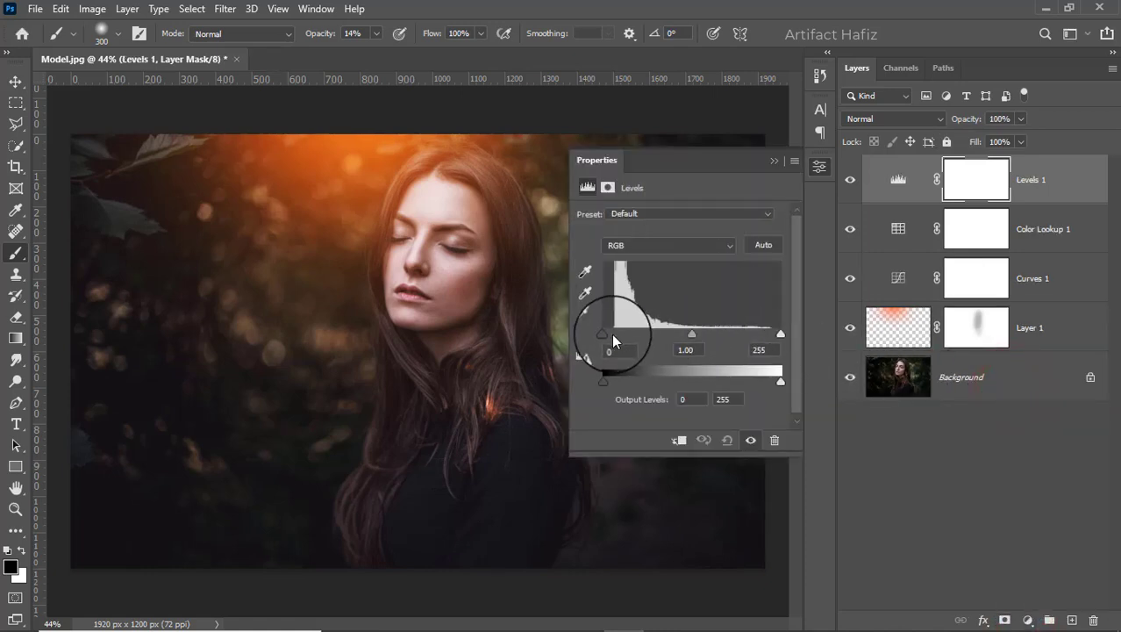
left_click_drag(604, 333, 610, 334)
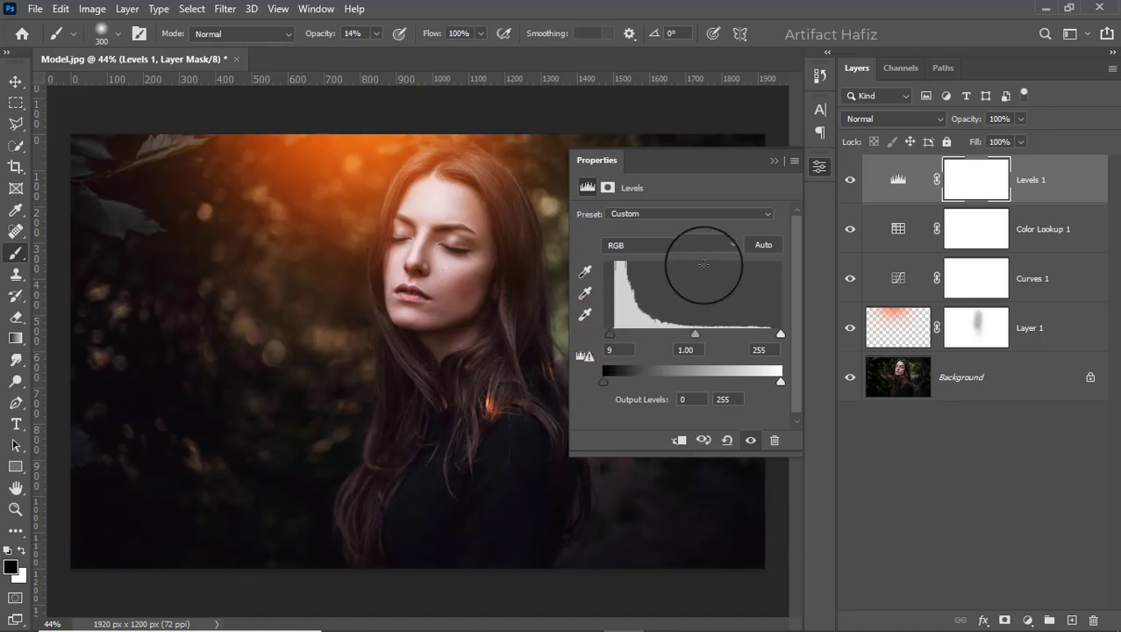
left_click(772, 163)
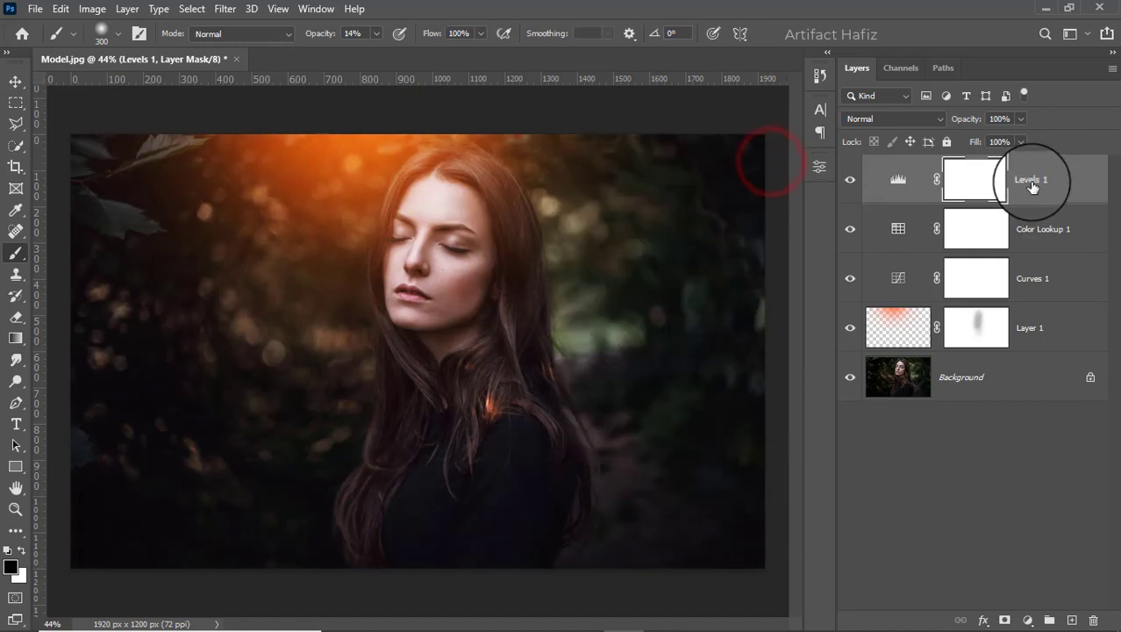
Stamp all visible layers into a new layer above Levels 1 and convert it for smart filters
left_click(1033, 182)
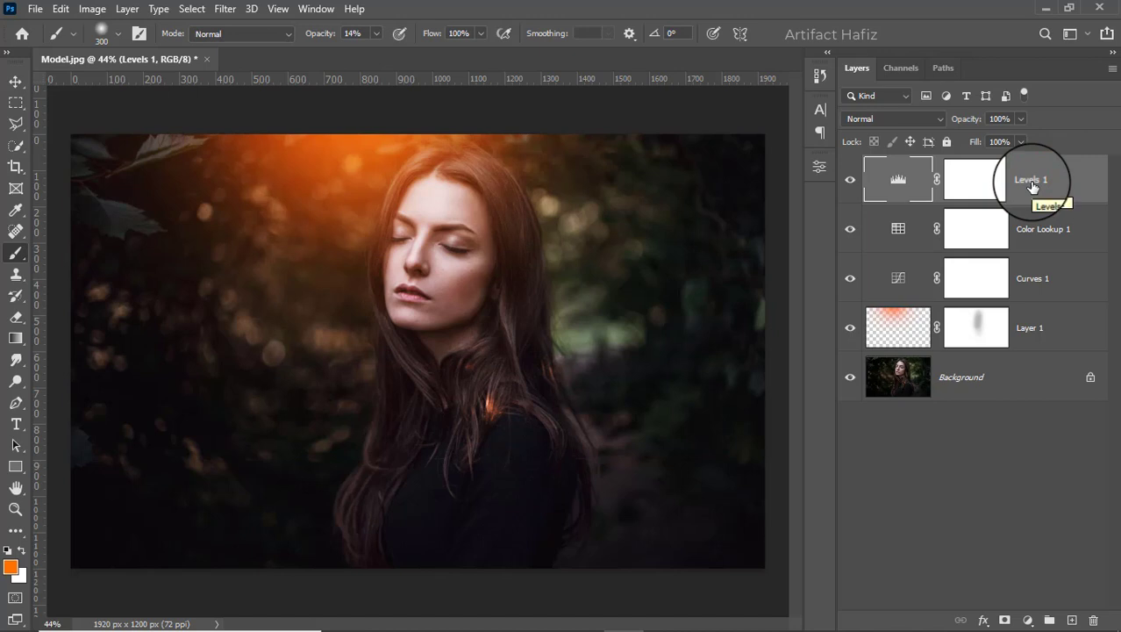
key("ctrl+alt+shift+e")
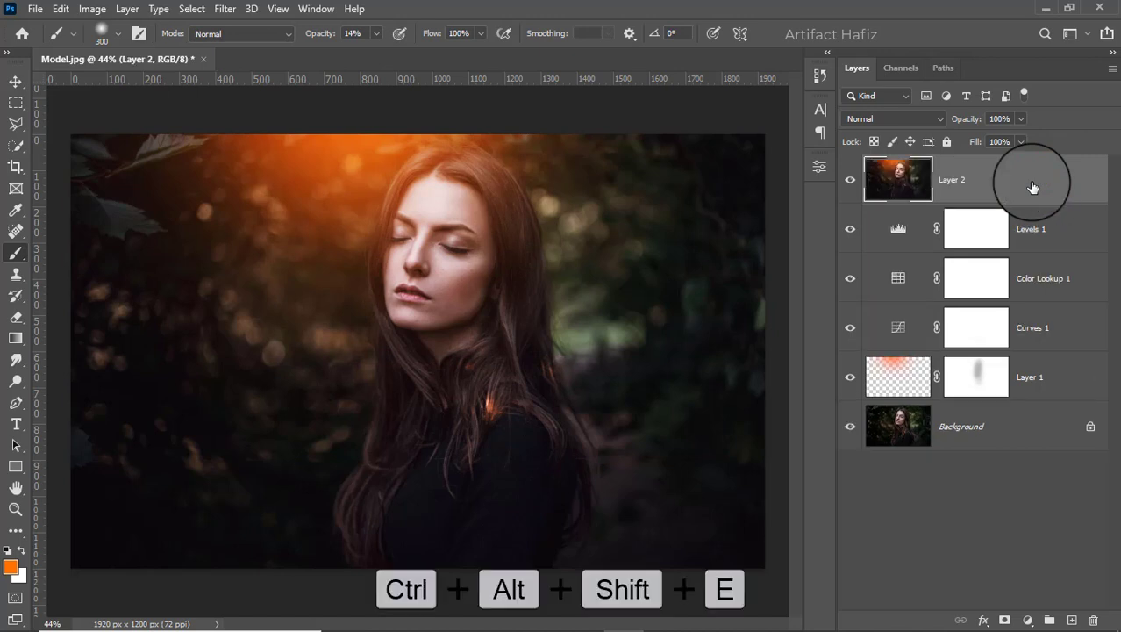
left_click(234, 11)
left_click(251, 48)
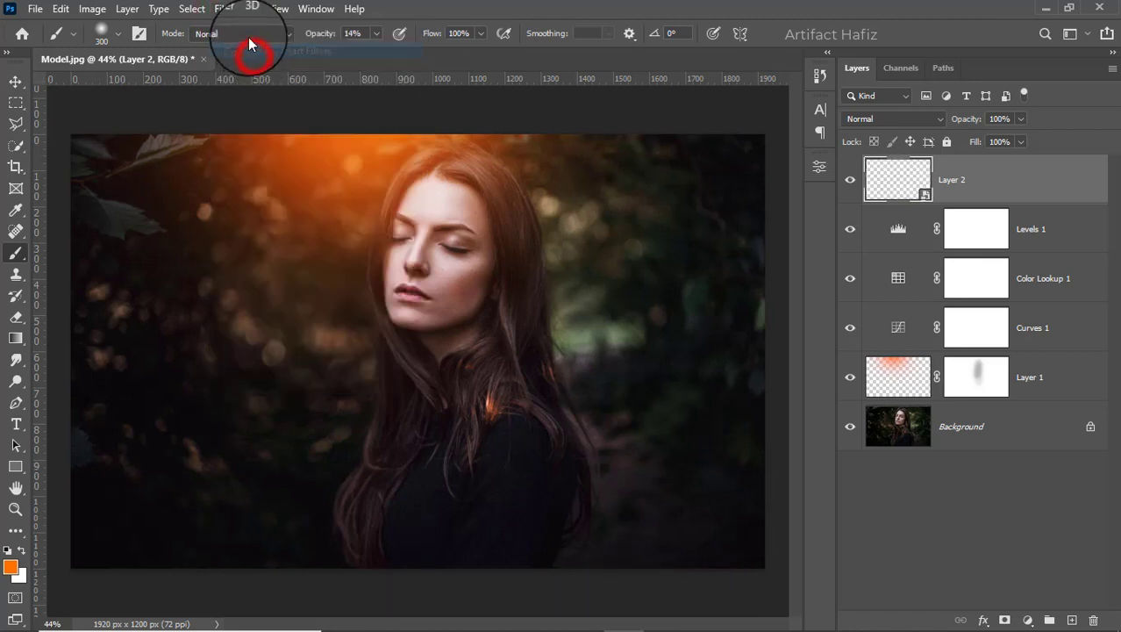
Apply the Camera Raw filter with Exposure +0.25, Highlights -12, Shadows +7, Whites +35 and Blacks +23
left_click(224, 8)
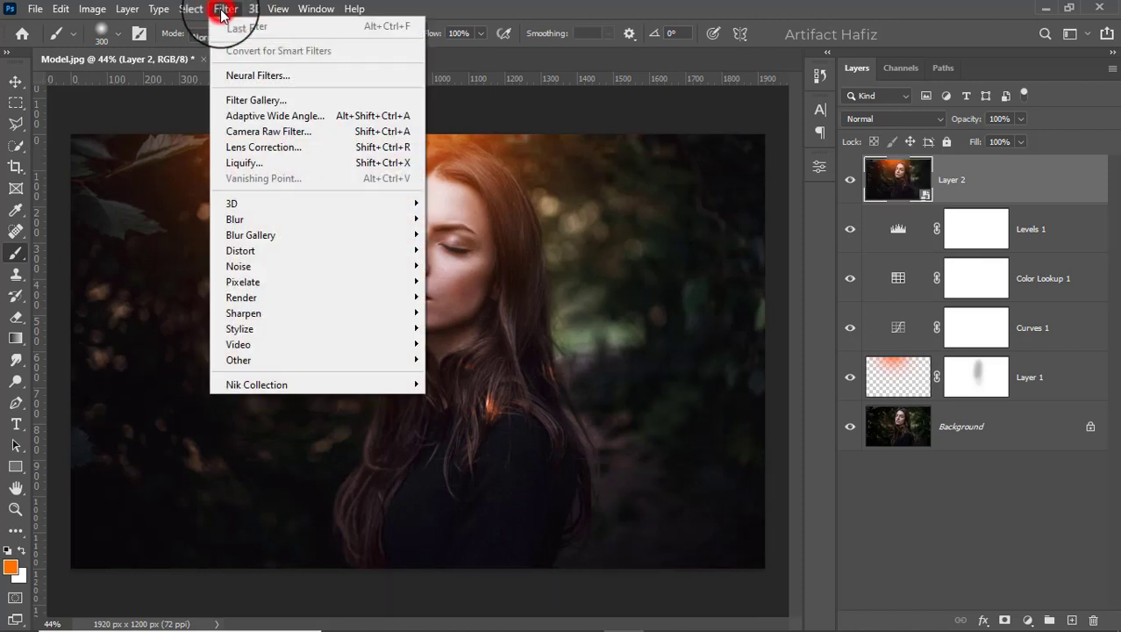
left_click(266, 131)
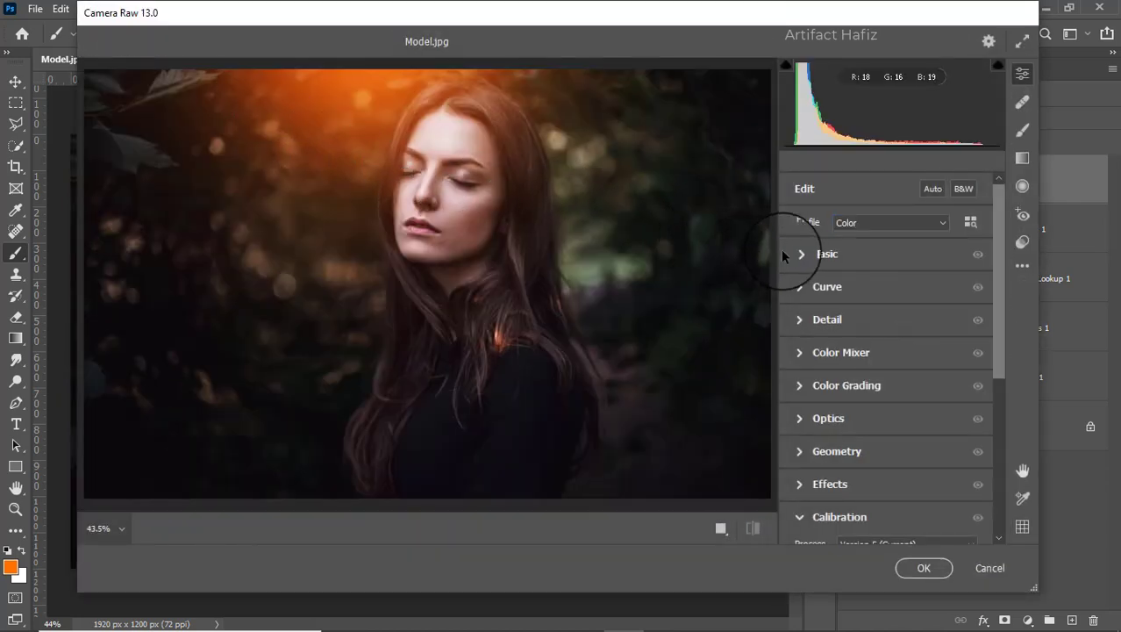
left_click(796, 253)
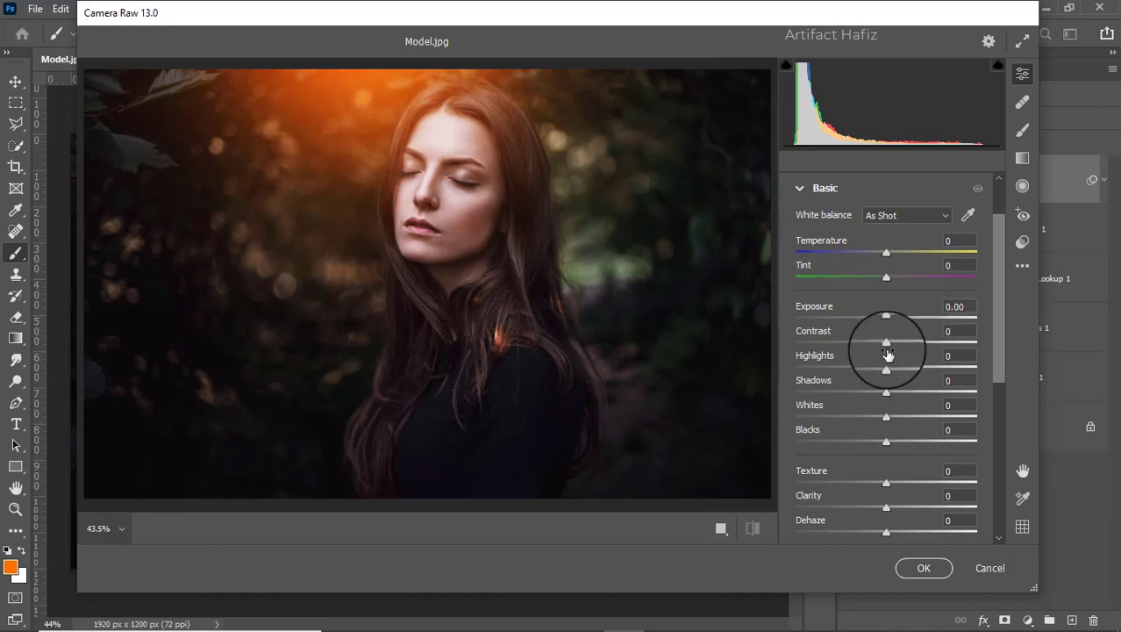
left_click_drag(888, 322, 891, 323)
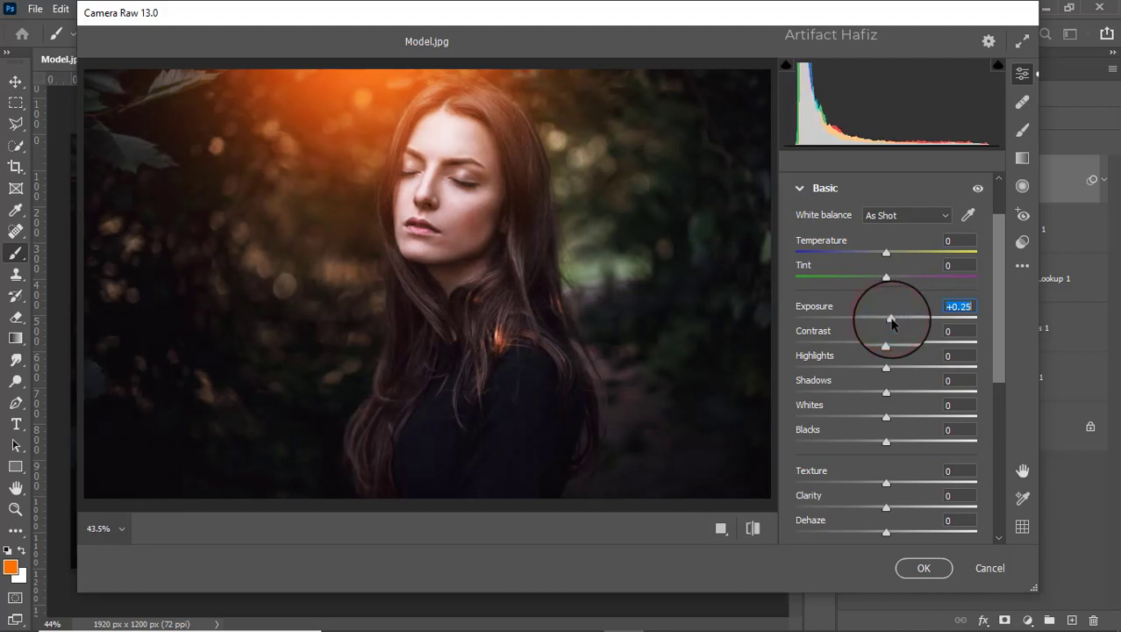
left_click_drag(886, 367, 875, 370)
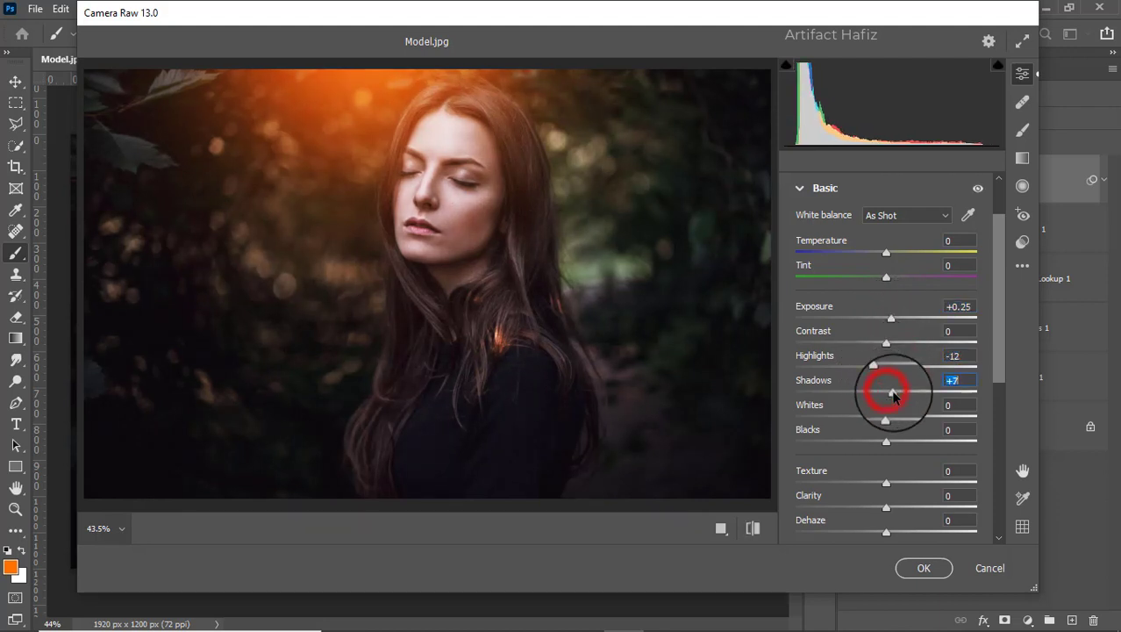
left_click_drag(922, 416, 907, 440)
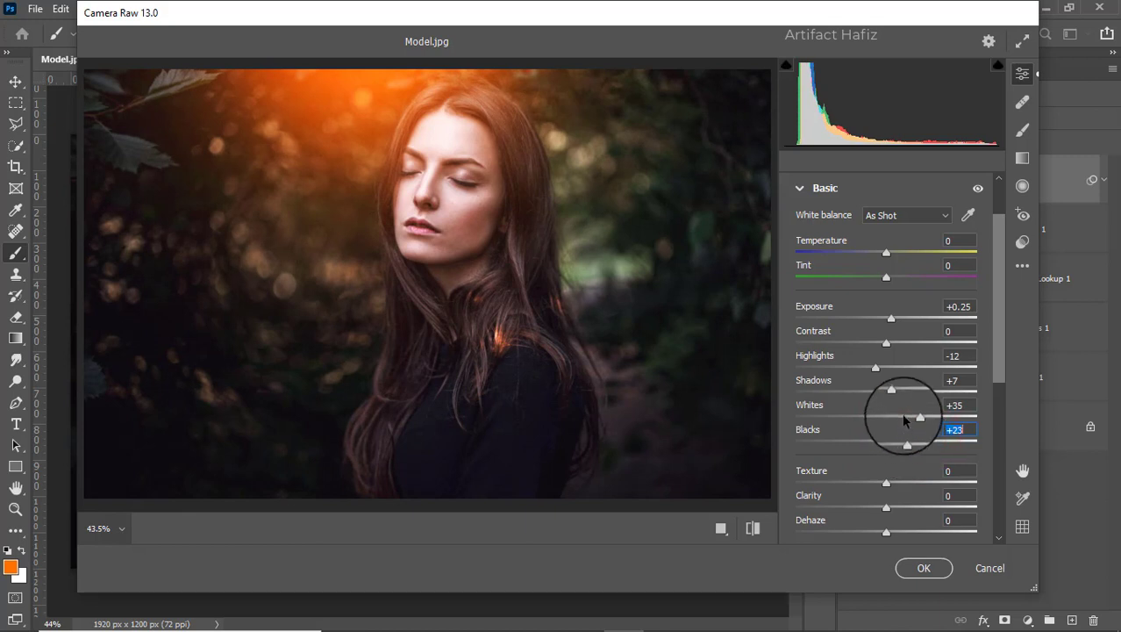
Set the Camera Raw Texture to -27, Clarity to +6 and Vibrance to +6
scroll(909, 396, "down", 3)
left_click_drag(884, 326, 892, 351)
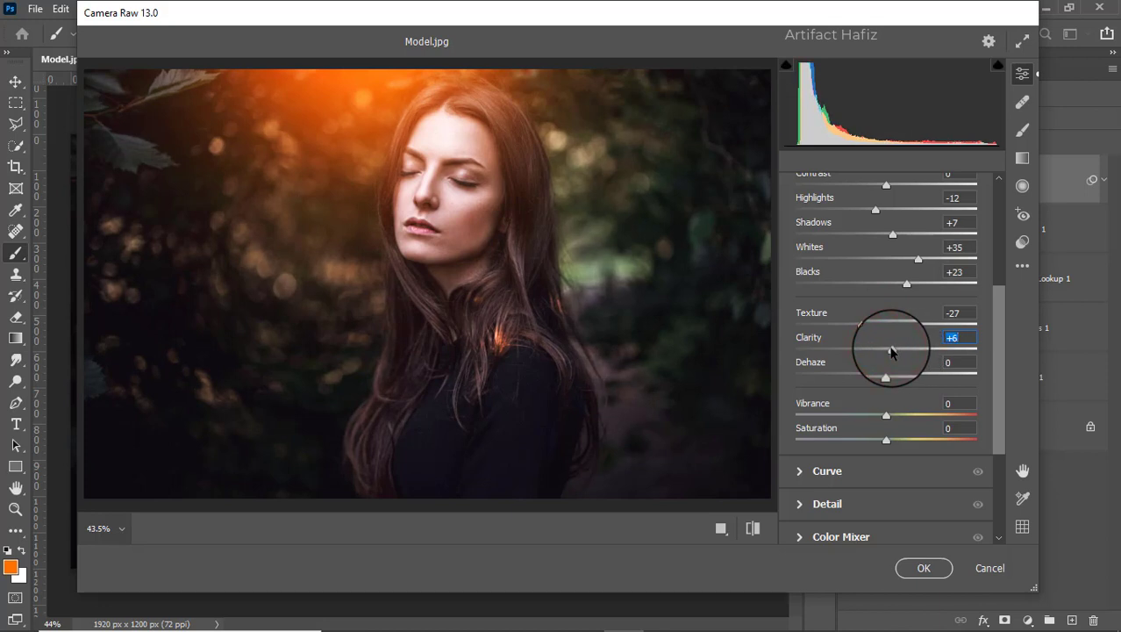
scroll(891, 353, "down", 2)
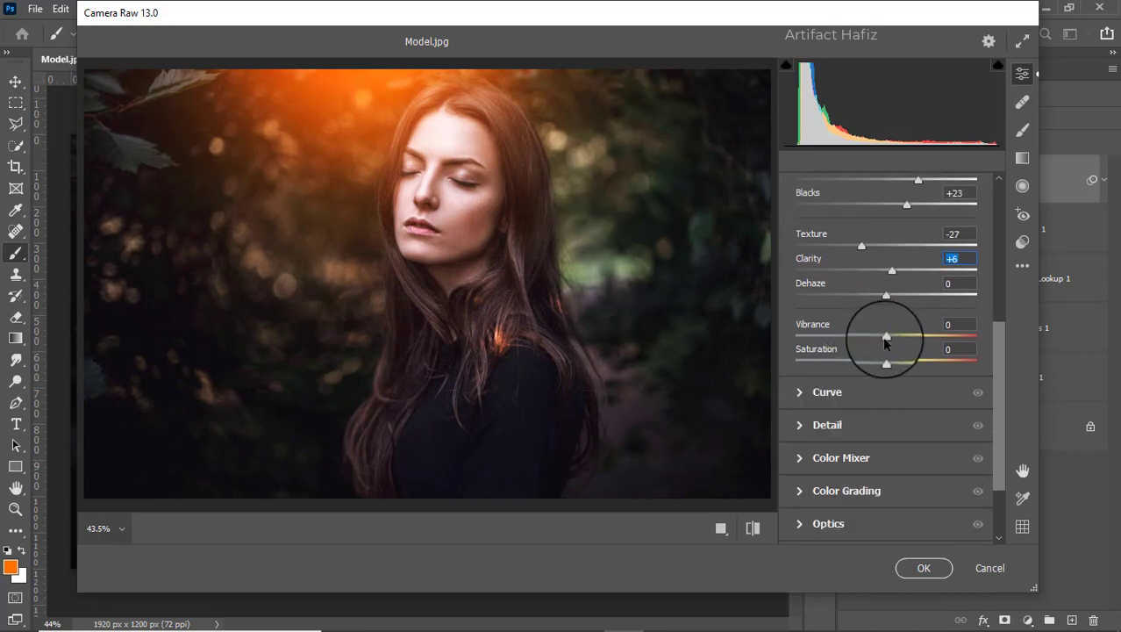
left_click_drag(886, 336, 892, 336)
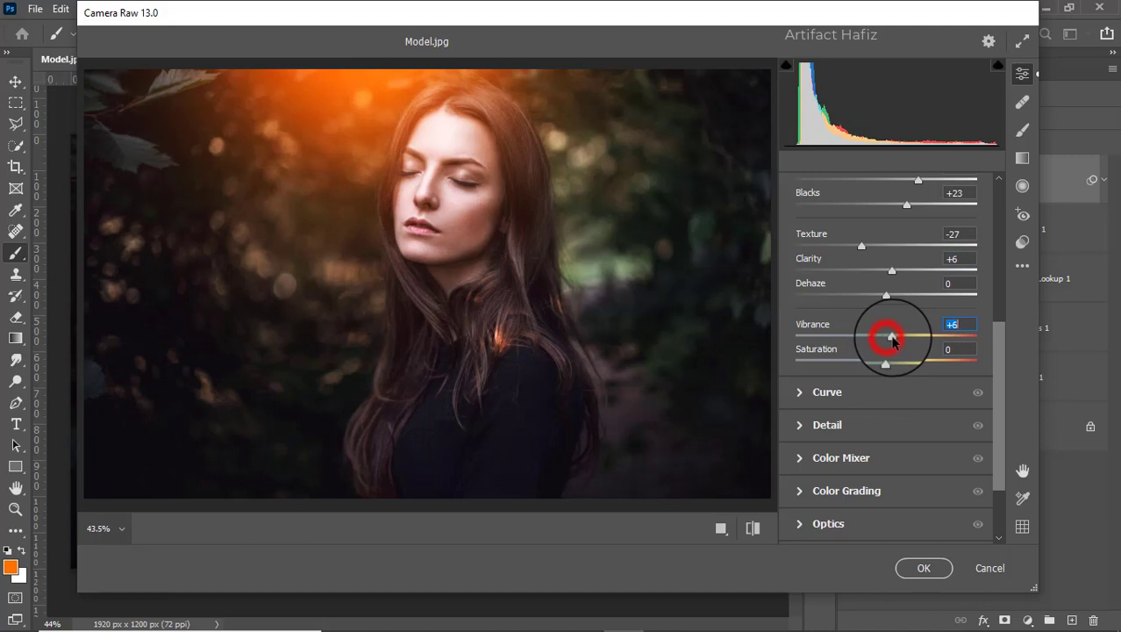
Pull the midpoint of the Camera Raw blue channel curve down slightly, to input 131 and output 122
left_click(819, 396)
left_click(921, 241)
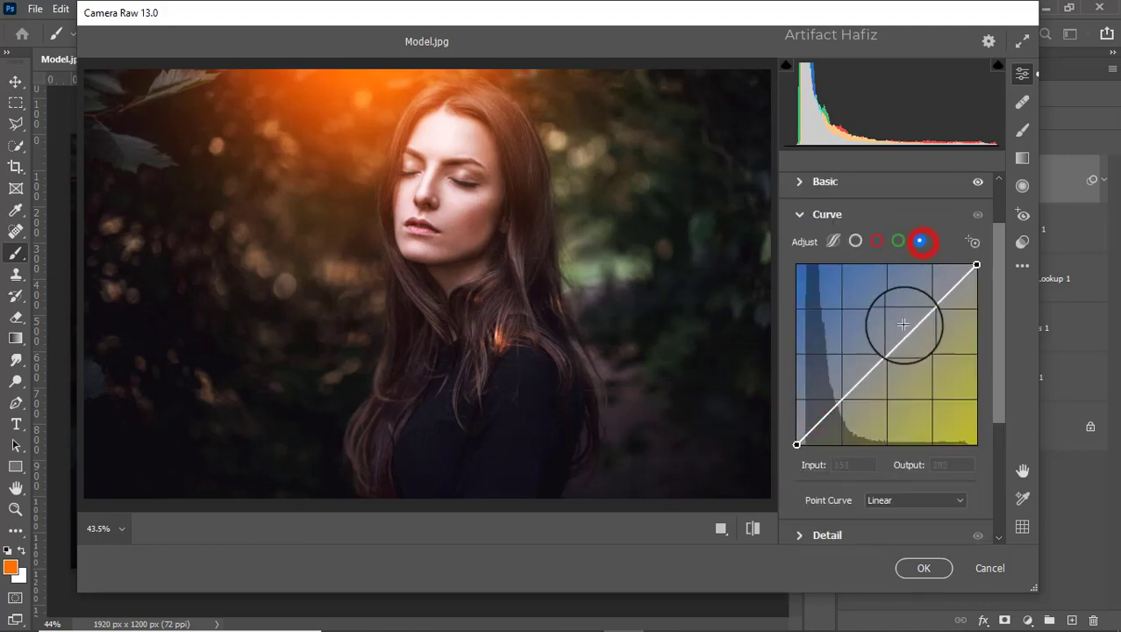
left_click(884, 354)
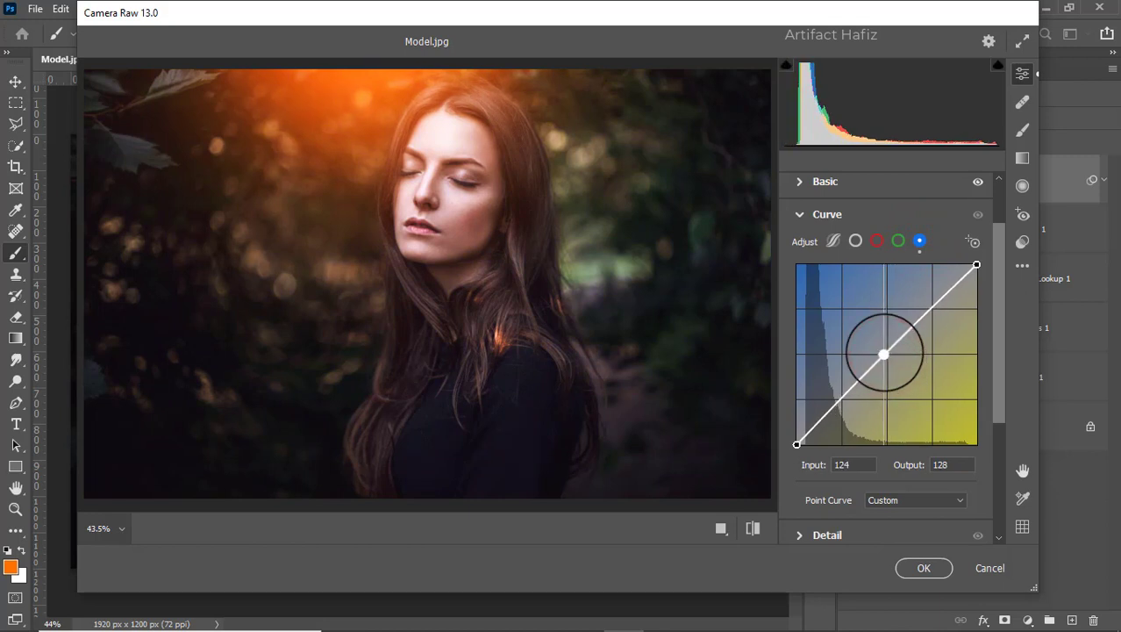
left_click_drag(885, 354, 890, 360)
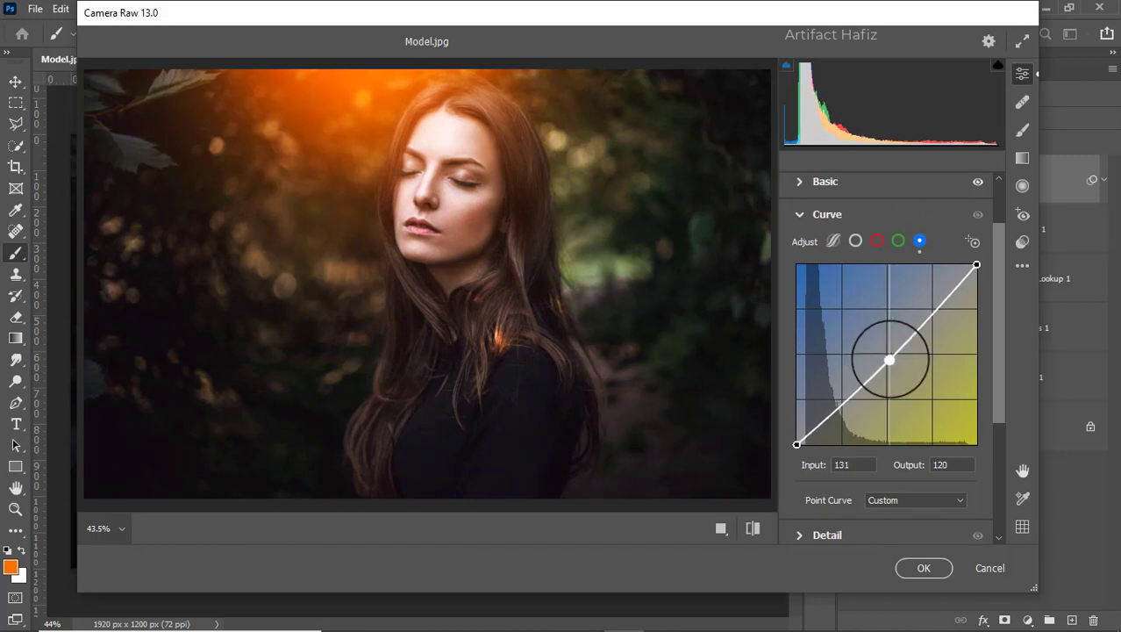
Set the Camera Raw detail to Sharpening 5, Noise Reduction 15 and Color Noise Reduction 13
scroll(895, 347, "down", 5)
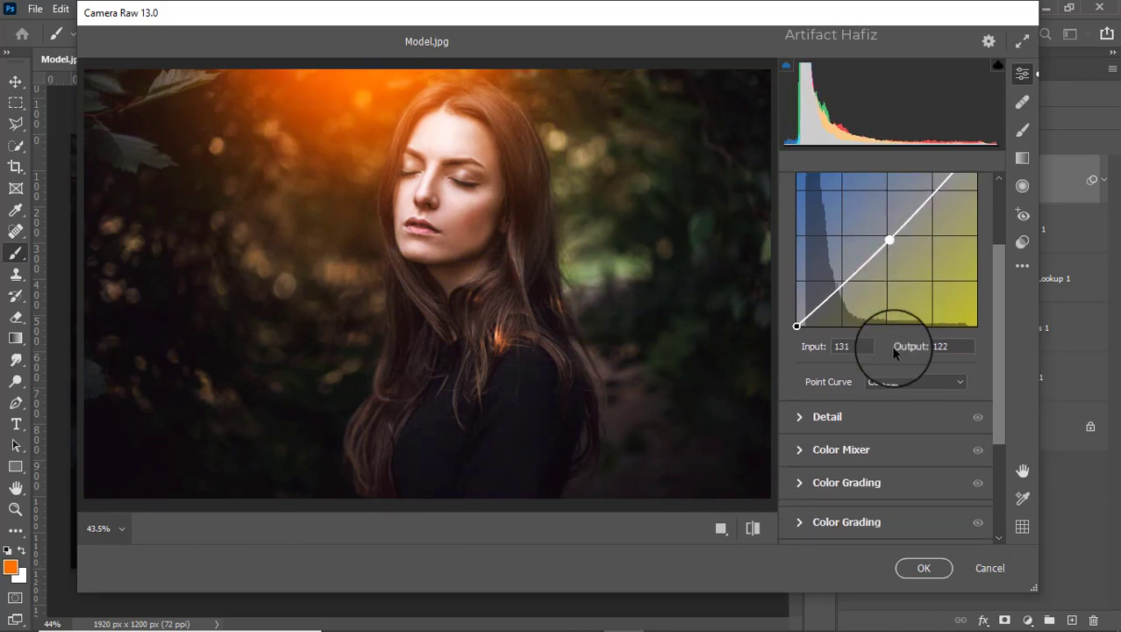
left_click(811, 331)
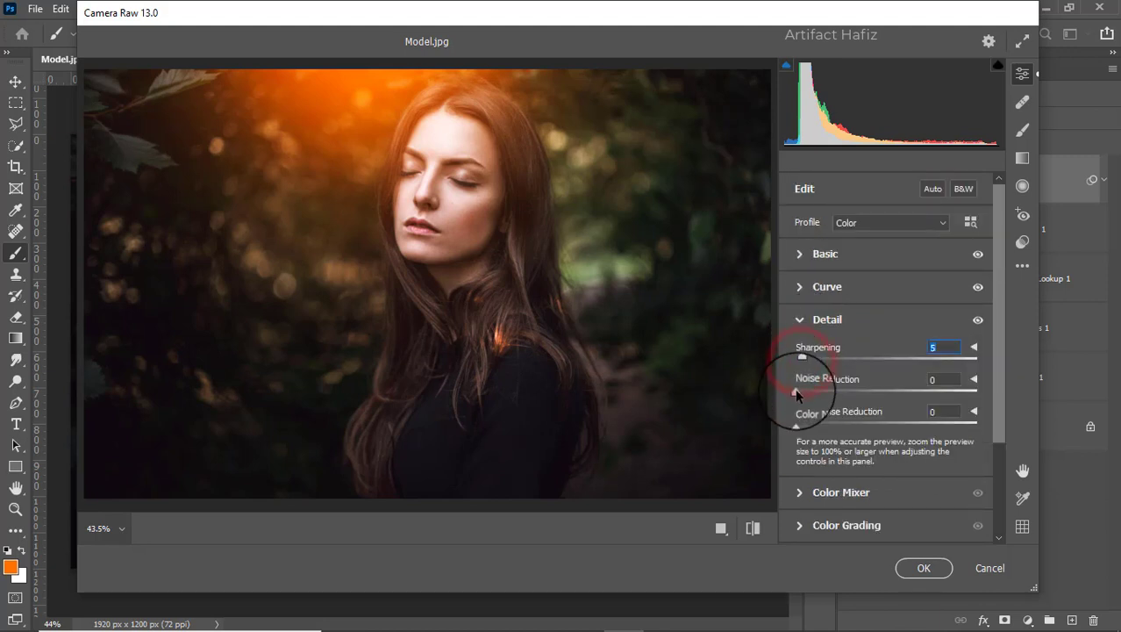
left_click_drag(796, 392, 821, 426)
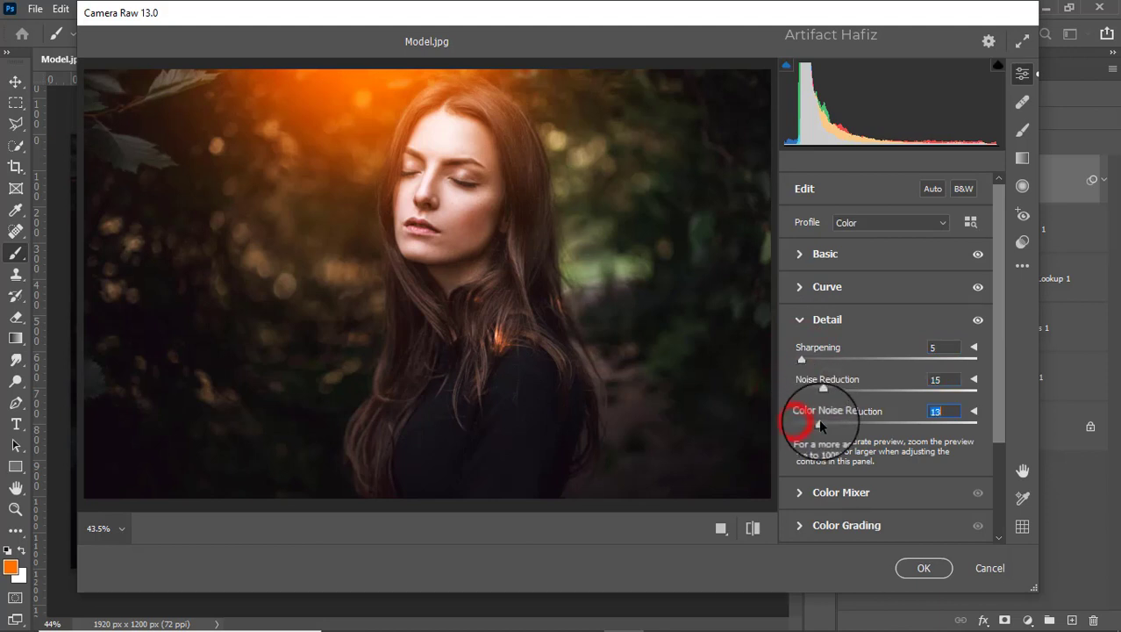
Set the Color Mixer saturation to Reds +12, Oranges -13, Yellows +17, Greens +30, Aquas +12 and Blues +10
left_click(809, 492)
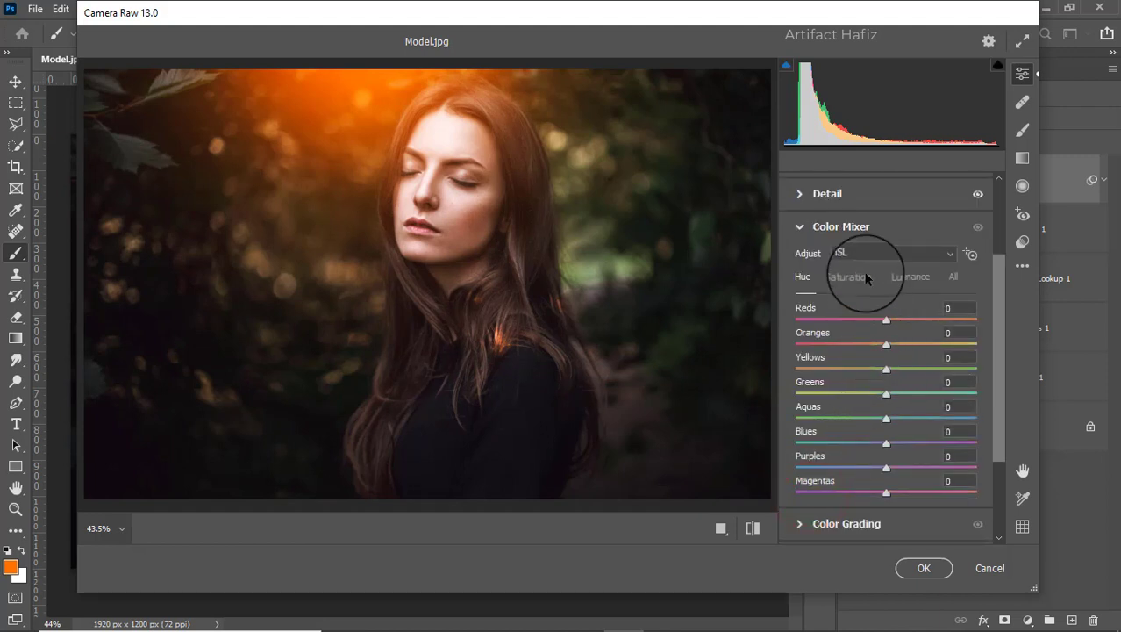
left_click(868, 277)
mouse_move(886, 319)
left_mouse_down()
mouse_move(760, 326)
mouse_move(951, 325)
mouse_move(905, 320)
left_mouse_up()
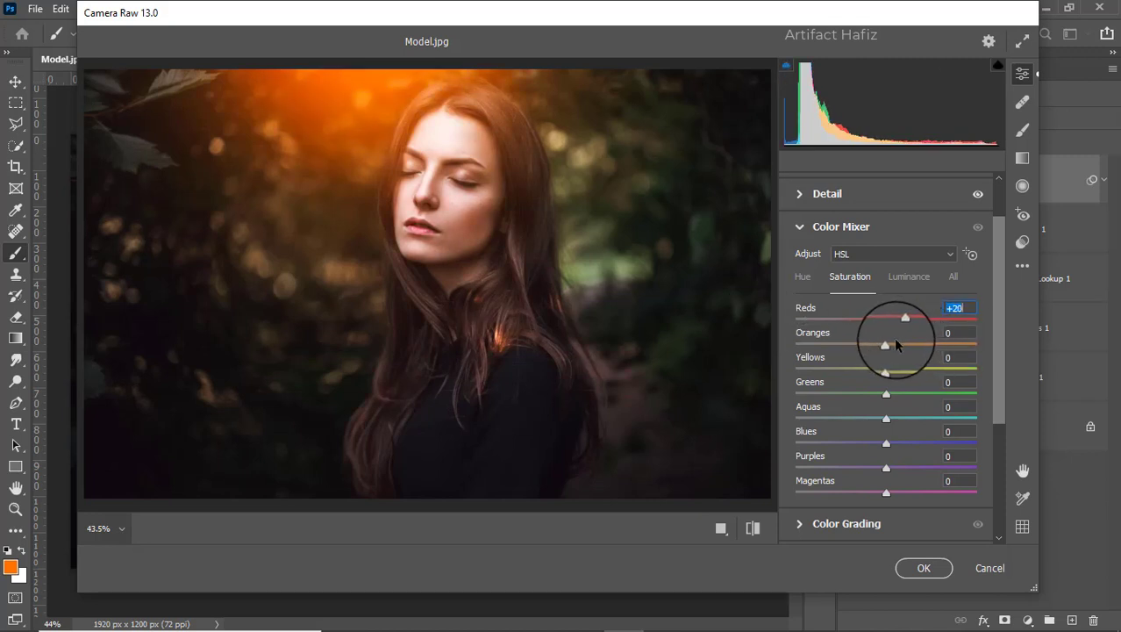
left_click(886, 346)
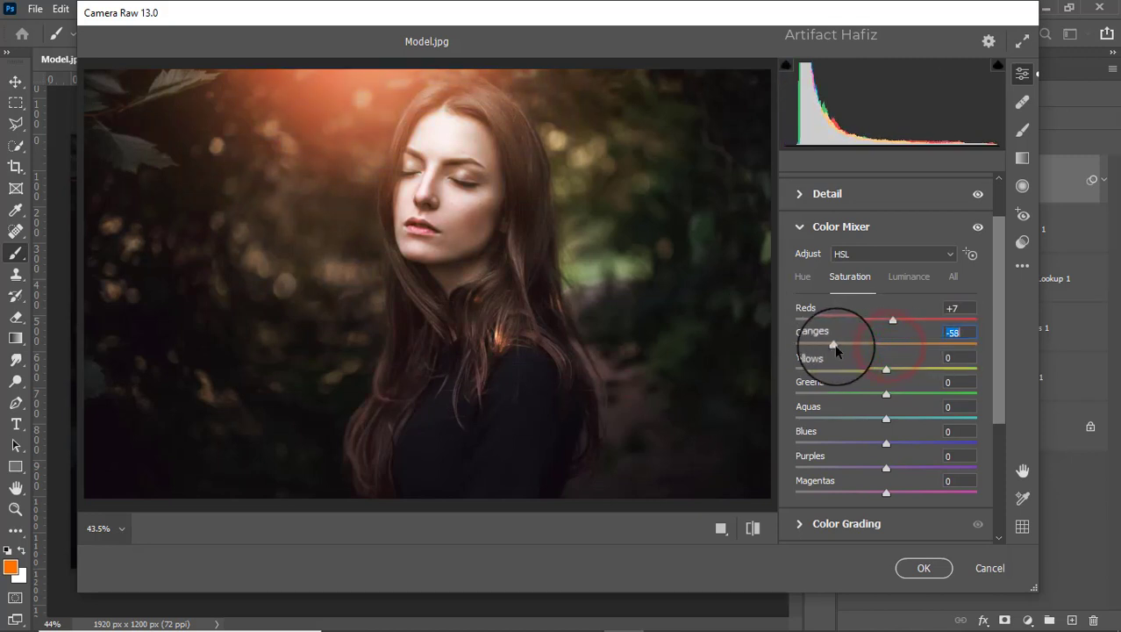
left_click_drag(837, 350, 863, 353)
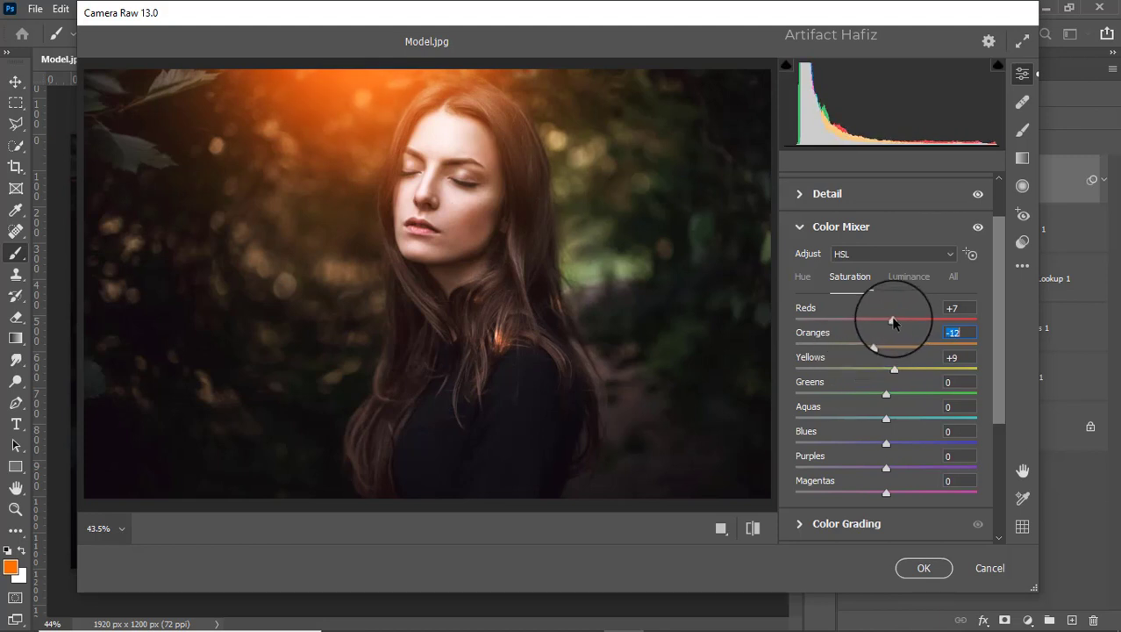
left_click_drag(893, 323, 775, 331)
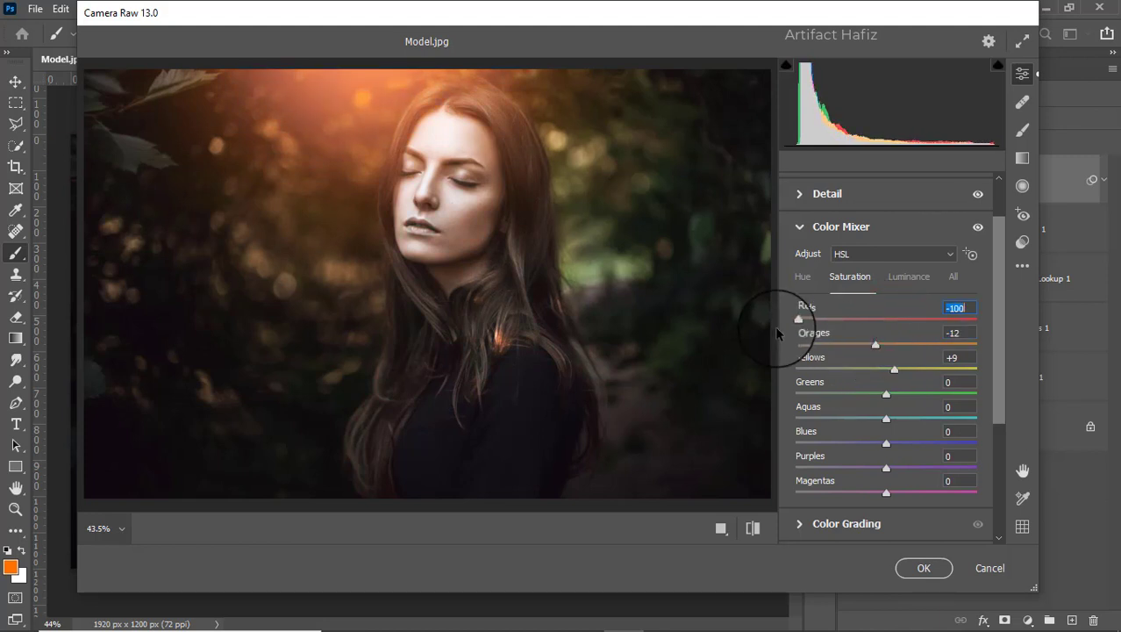
left_click_drag(932, 338, 875, 344)
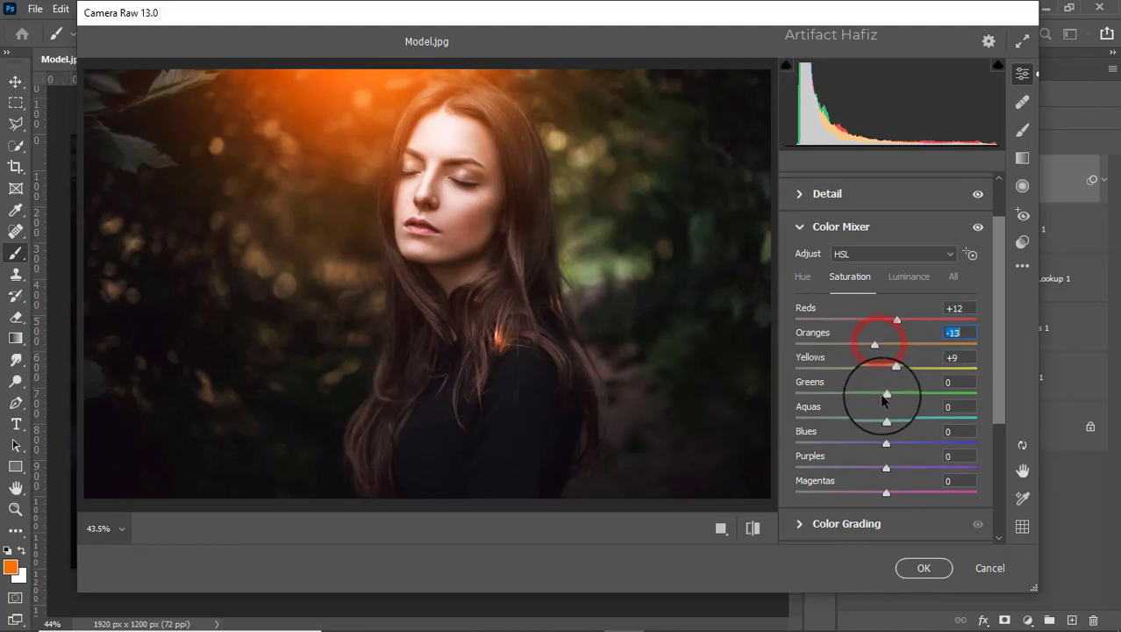
left_click_drag(886, 393, 896, 445)
left_click(930, 392)
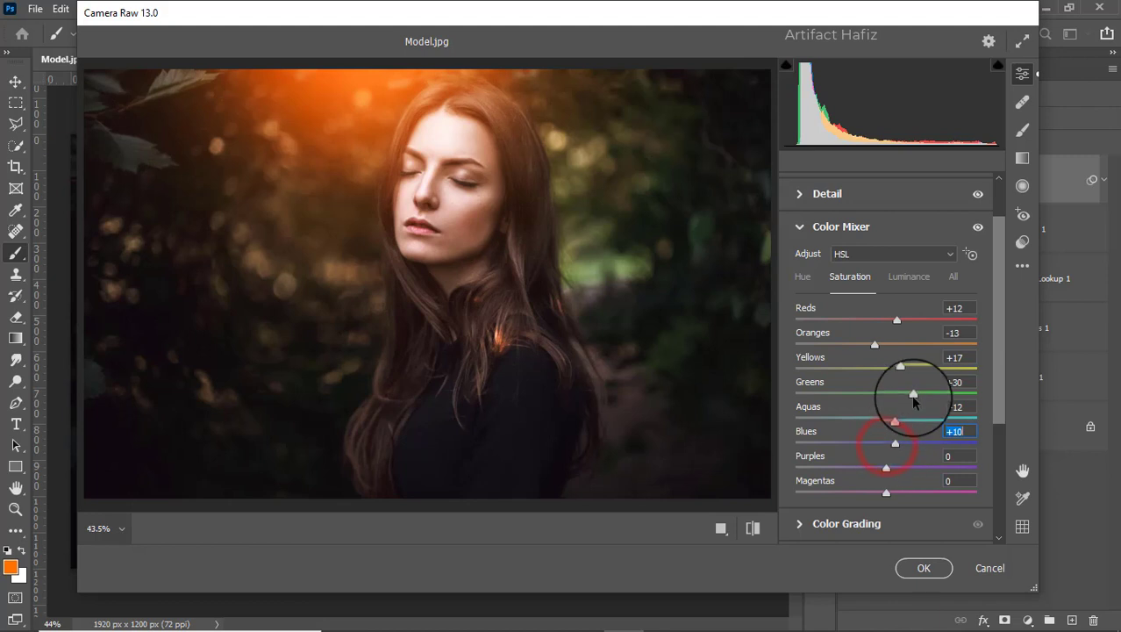
Set the Color Mixer luminance to Reds +4, Oranges +4, Yellows +5, Greens +10, Aquas +9 and Blues +8
left_click(905, 279)
mouse_move(887, 344)
left_mouse_down()
mouse_move(919, 346)
mouse_move(885, 346)
mouse_move(951, 321)
mouse_move(881, 320)
mouse_move(891, 332)
left_mouse_up()
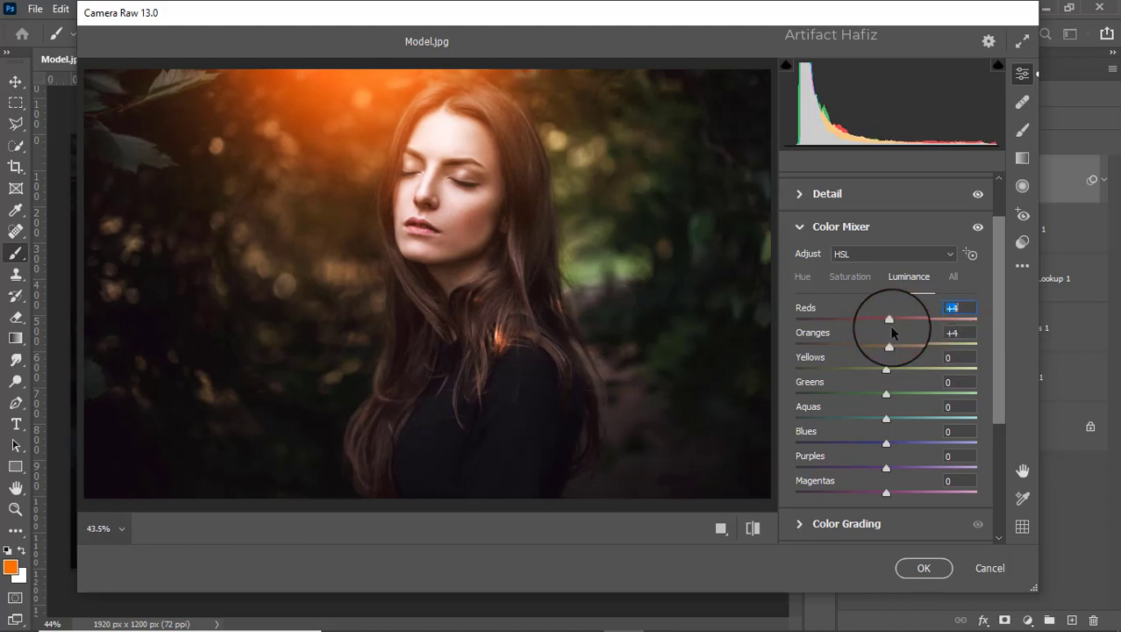
left_click_drag(886, 370, 894, 425)
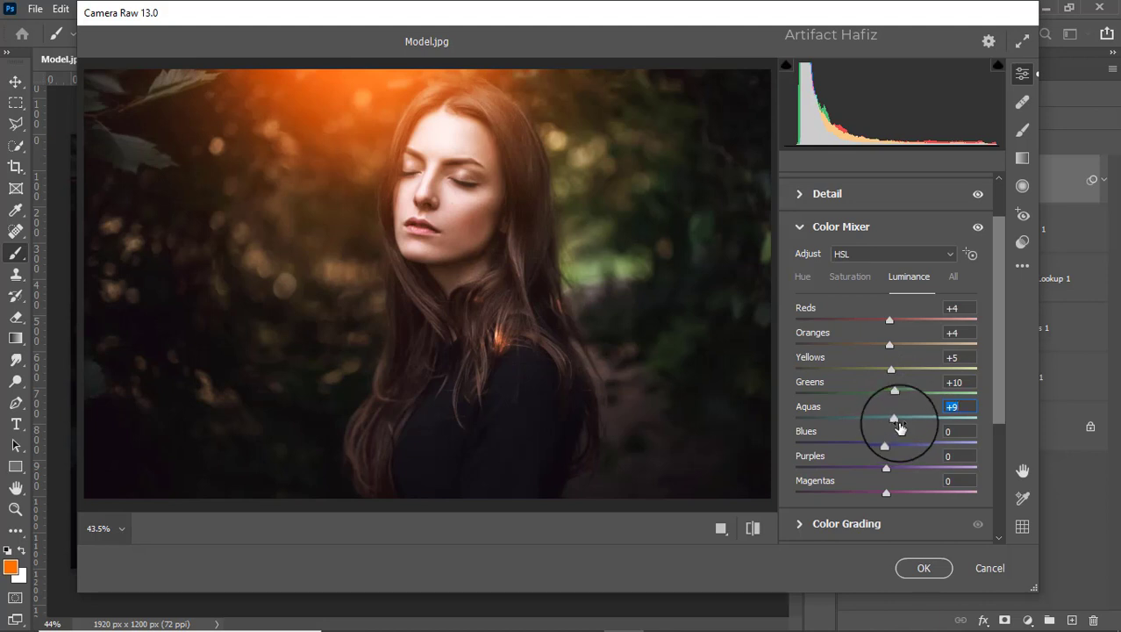
left_click_drag(889, 447, 892, 437)
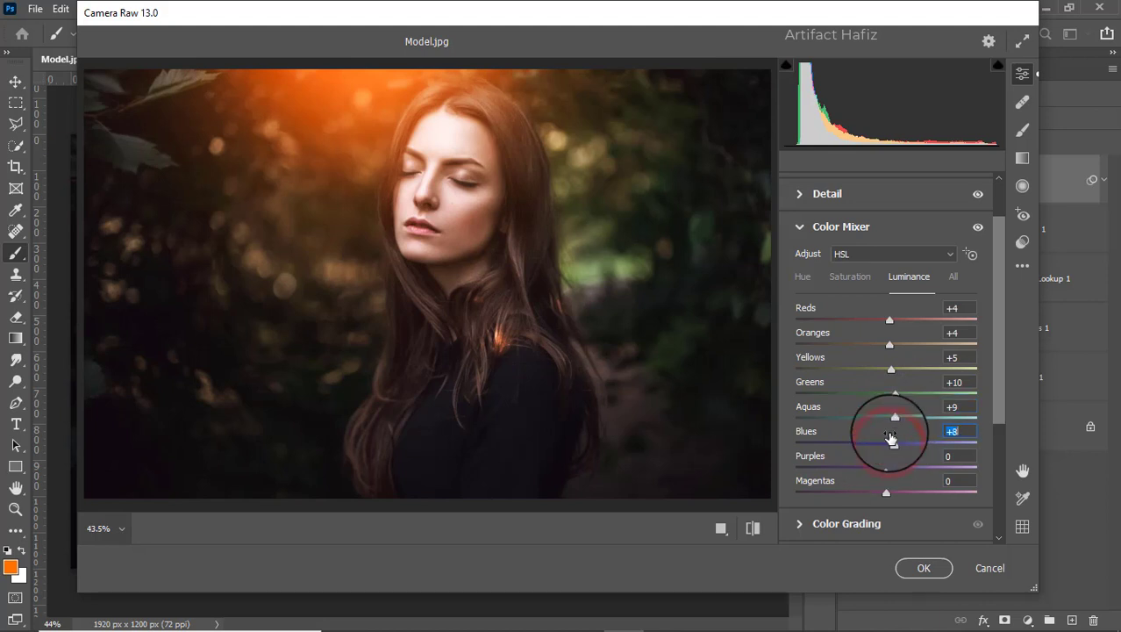
Set the Color Mixer hue to Reds +3, Oranges +22, Aquas -52 and Blues -100
left_click(803, 277)
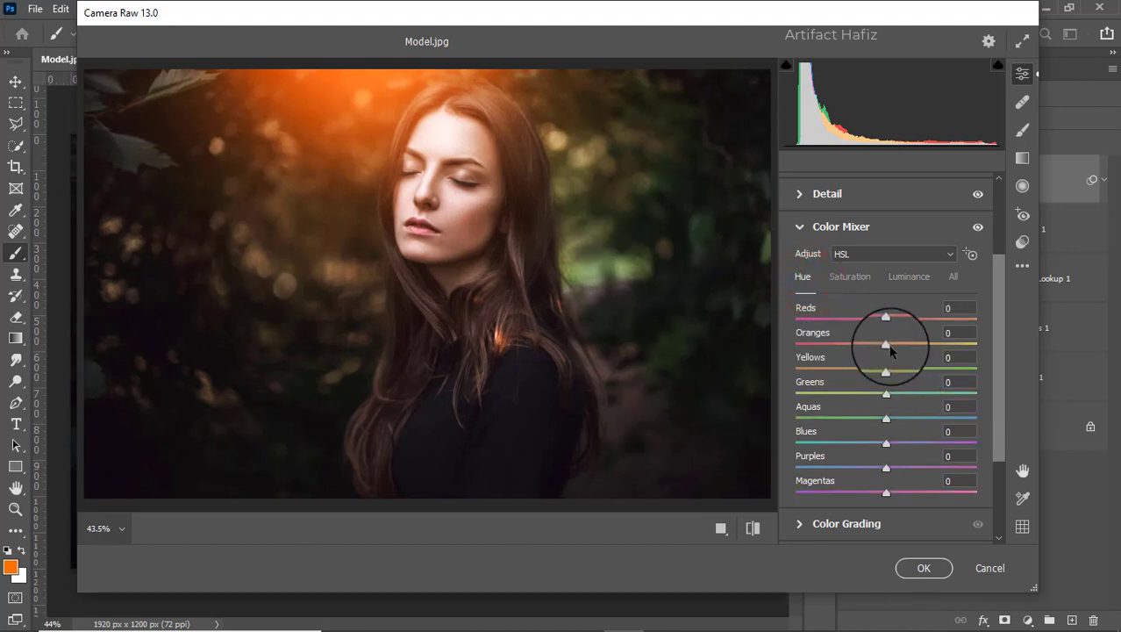
left_click_drag(886, 343, 906, 356)
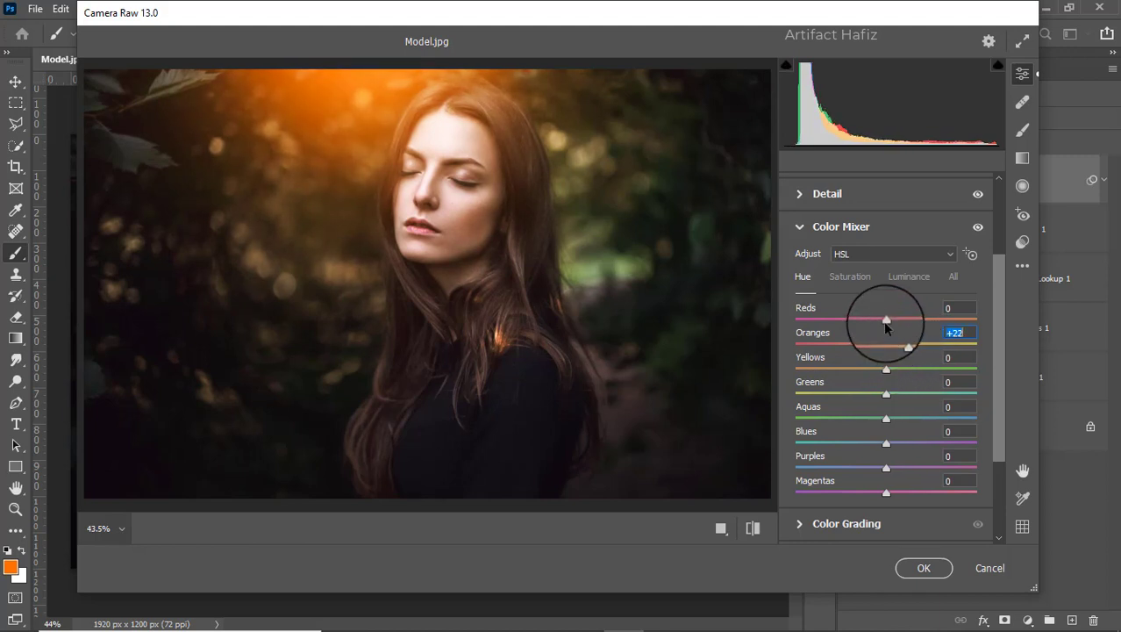
left_click_drag(883, 320, 903, 334)
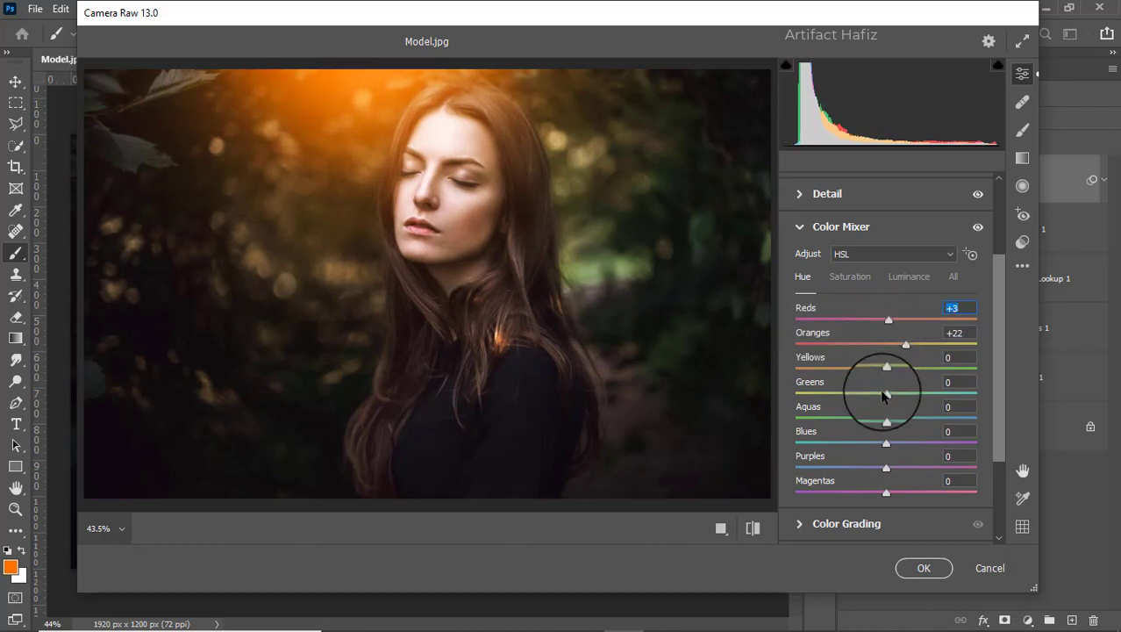
left_click_drag(887, 418, 796, 444)
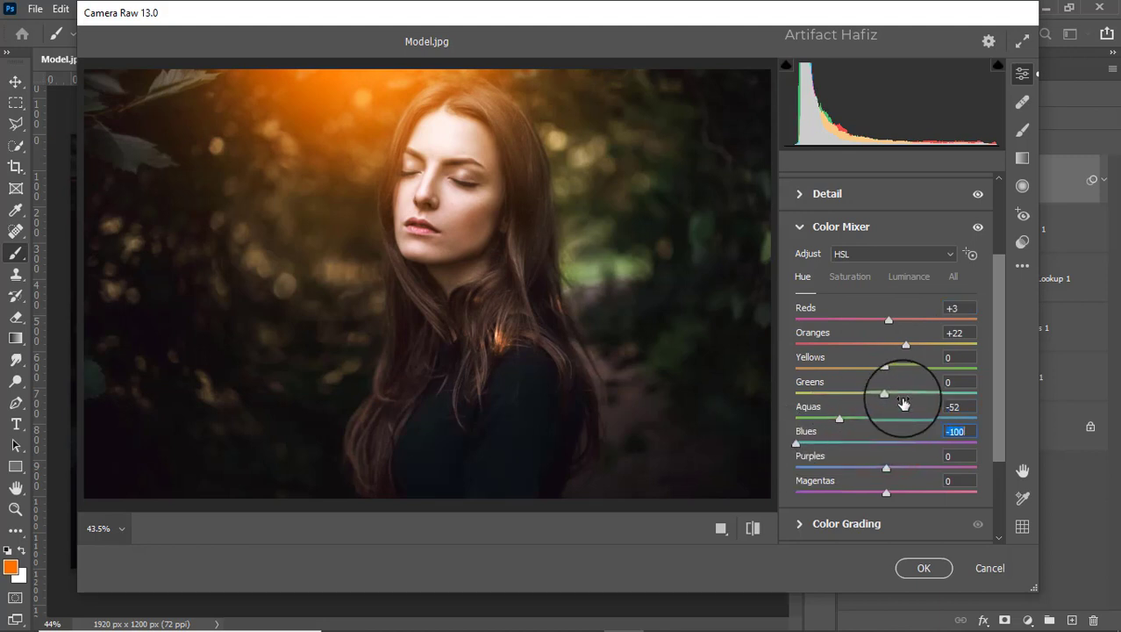
Colour grade the shadows blue-violet at hue 258, saturation 11, and tint the highlights slightly yellow at hue 53
scroll(904, 402, "down", 3)
left_click(821, 402)
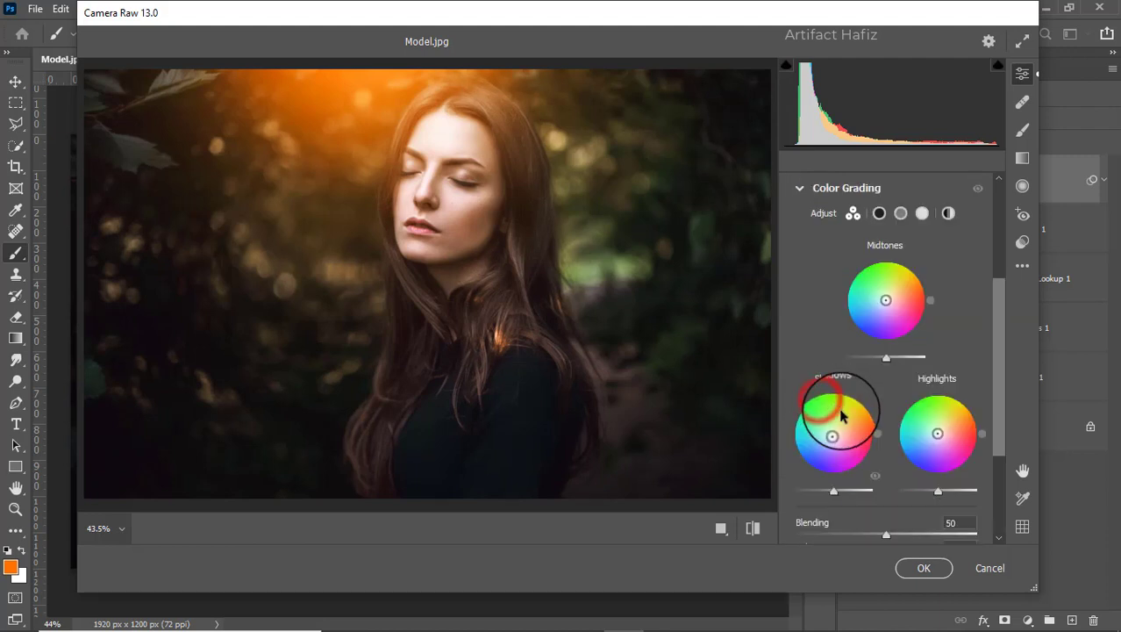
left_click_drag(833, 433, 766, 476)
mouse_move(848, 516)
left_mouse_down()
mouse_move(796, 519)
mouse_move(826, 513)
left_mouse_up()
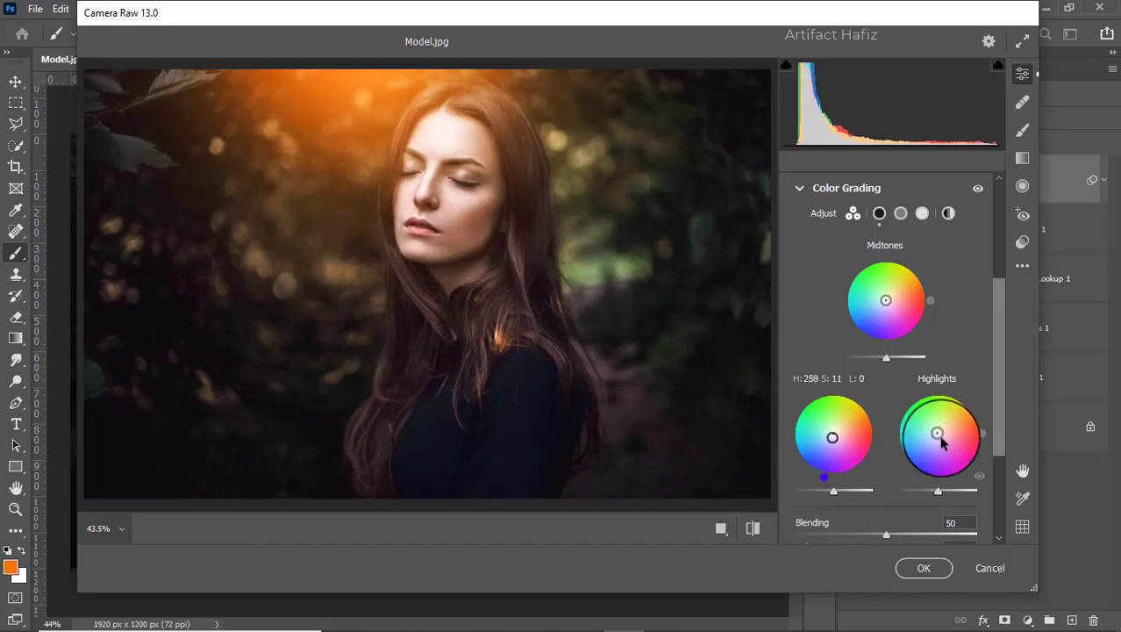
left_click_drag(939, 434, 986, 380)
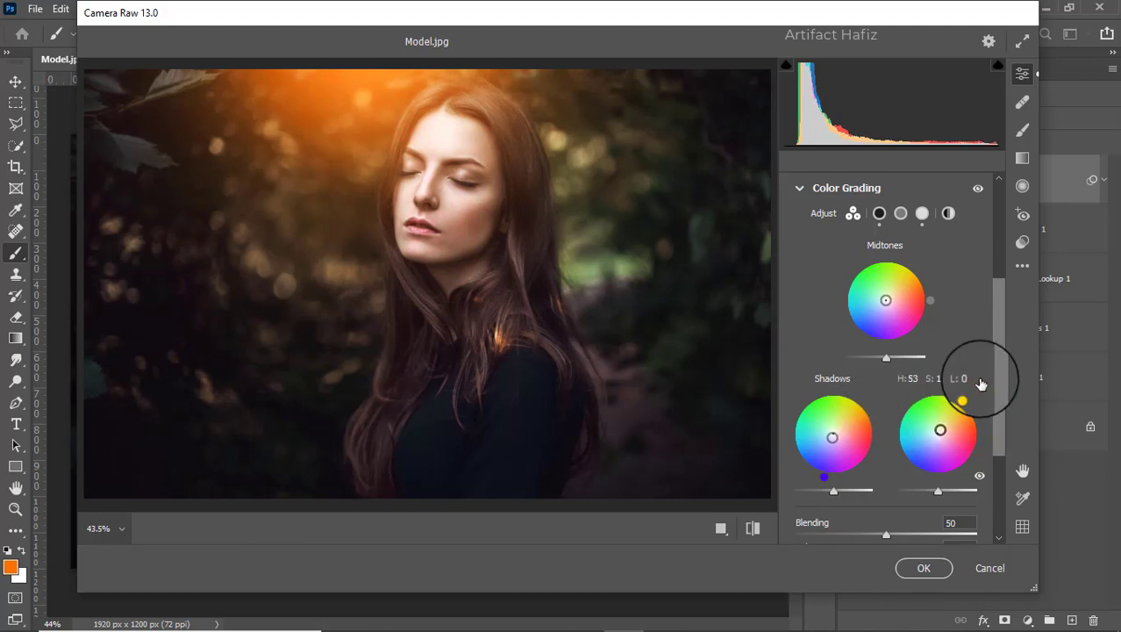
Set the Calibration saturation to Red Primary -35, Green Primary +8 and Blue Primary +31, and apply the Camera Raw filter
scroll(986, 383, "down", 5)
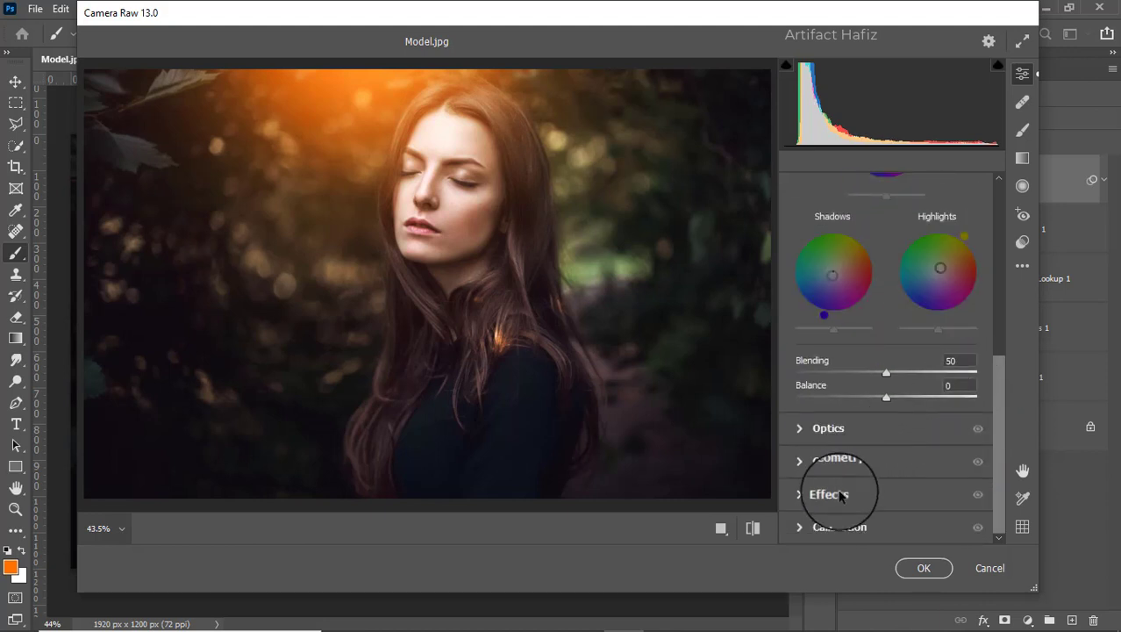
left_click(811, 527)
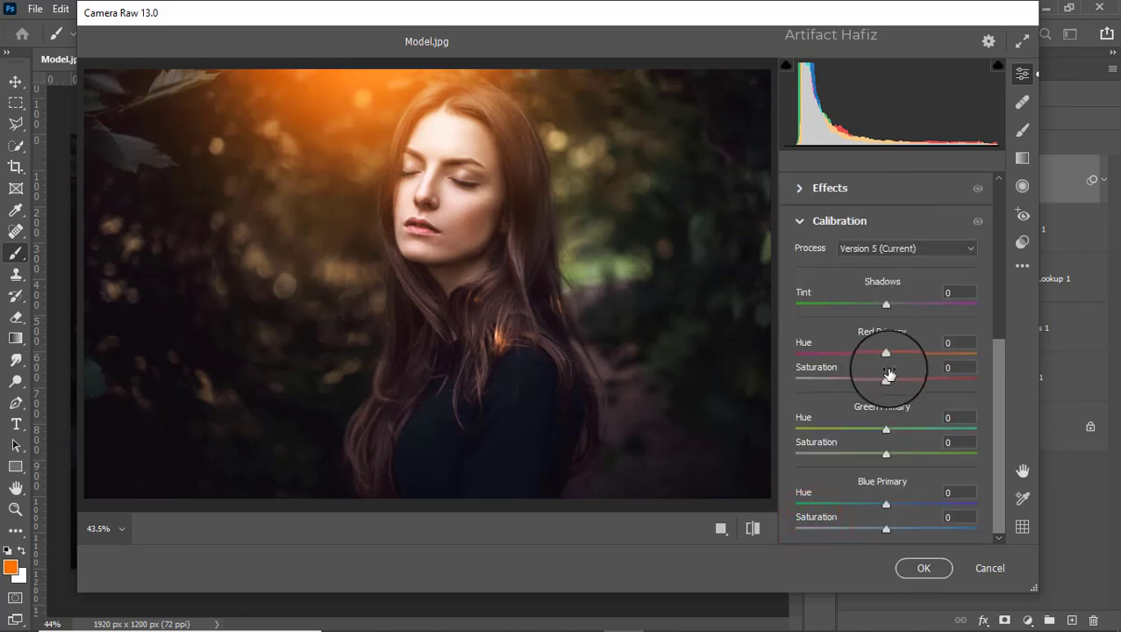
left_click_drag(886, 378, 856, 382)
left_click(885, 454)
left_click_drag(884, 455, 894, 455)
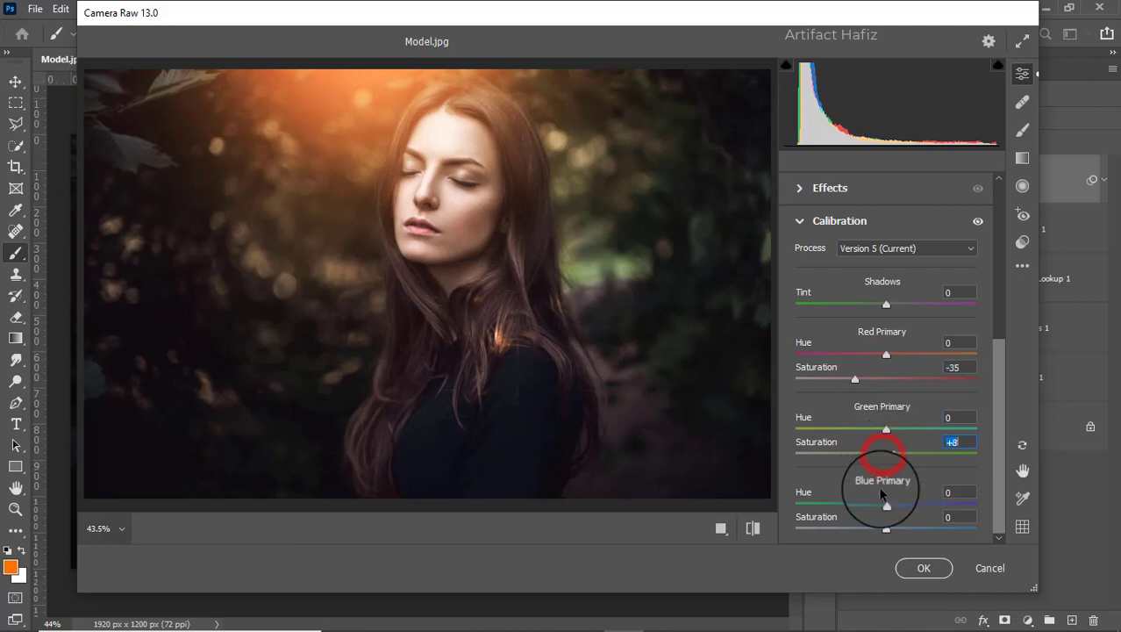
left_click_drag(886, 528, 914, 530)
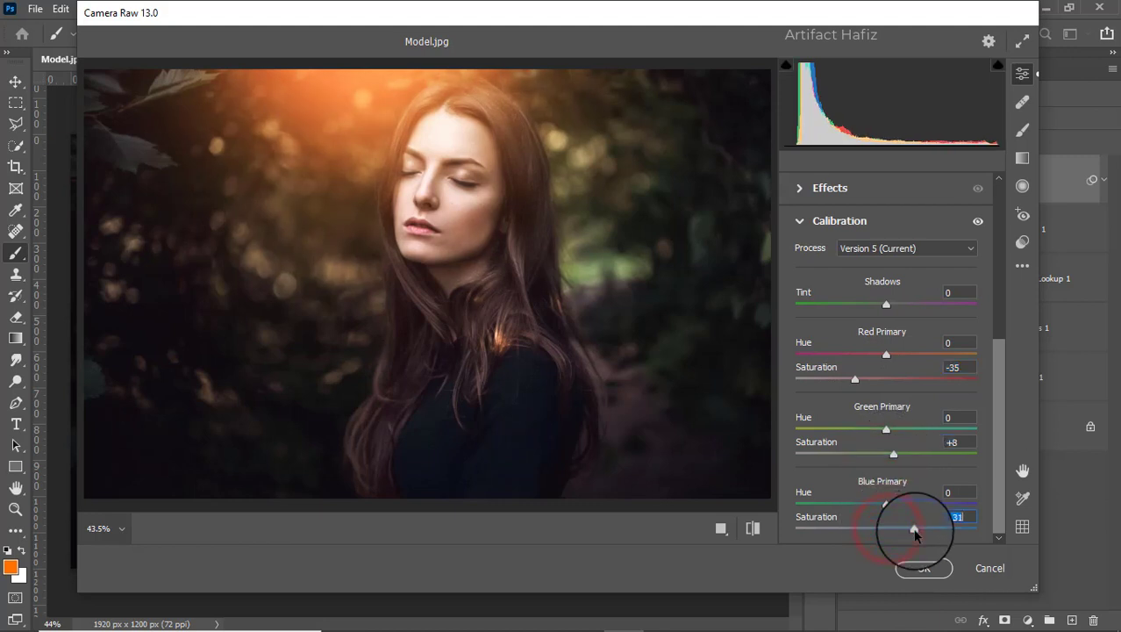
left_click(917, 567)
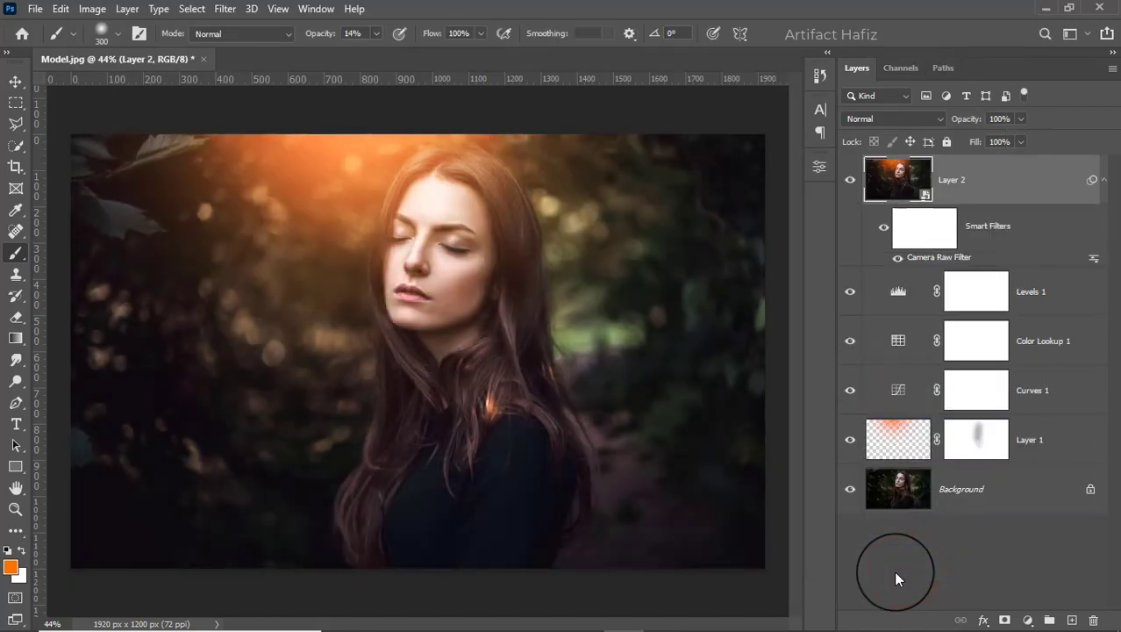
Compare the graded portrait with the original by showing only the Background layer and restoring all layers, twice
key("alt")
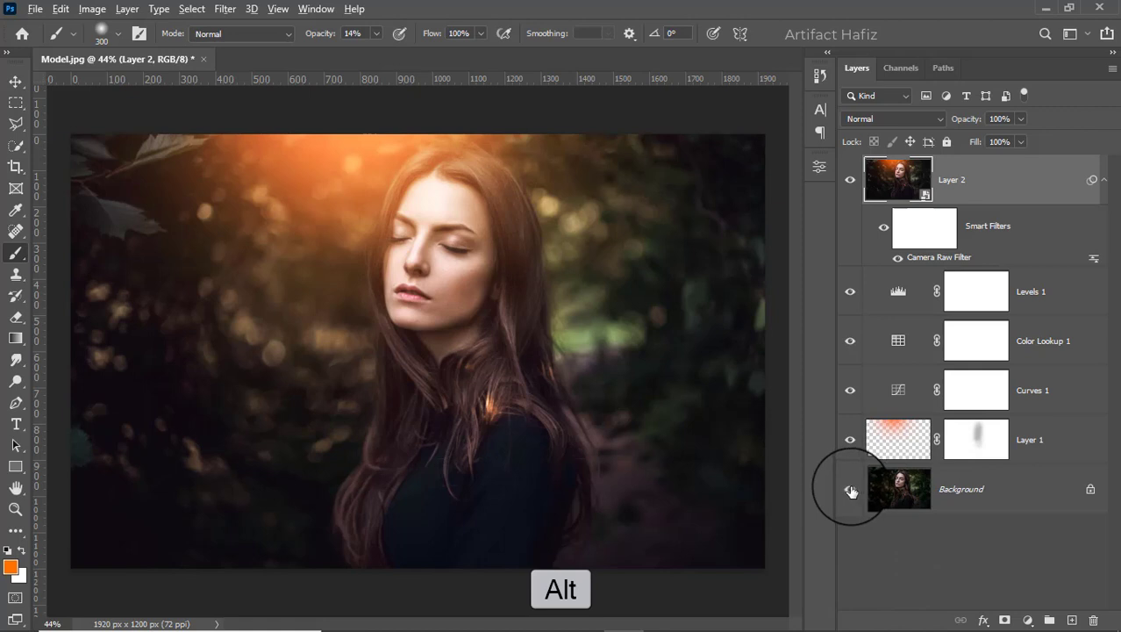
left_click(851, 490, "alt")
left_click(851, 489, "alt")
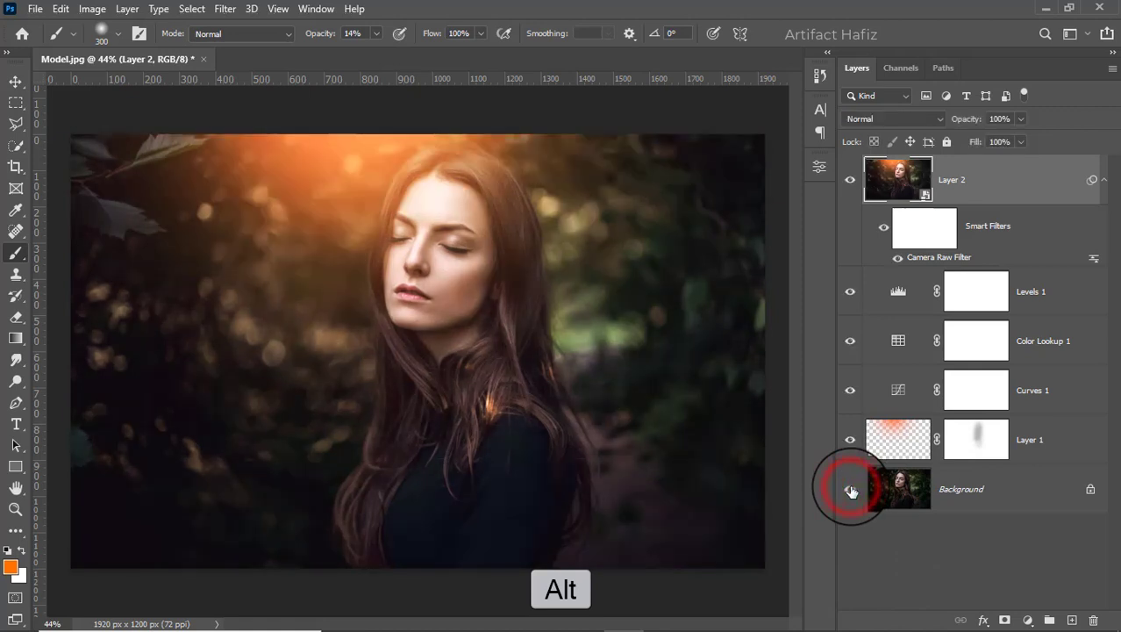
left_click(851, 490, "alt")
left_click(850, 490, "alt")
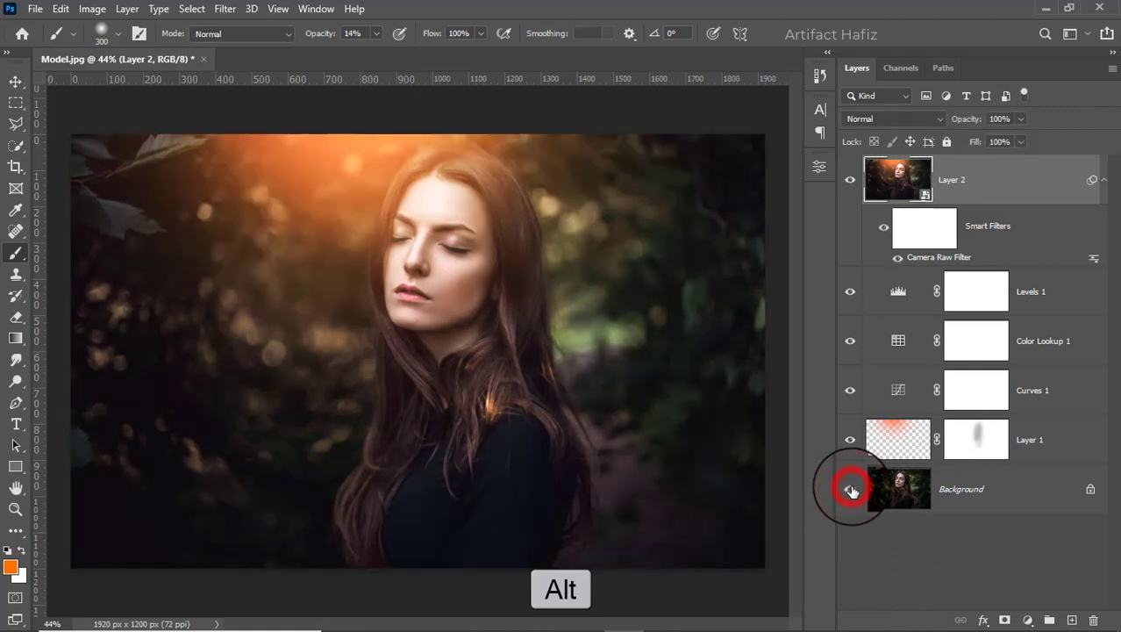